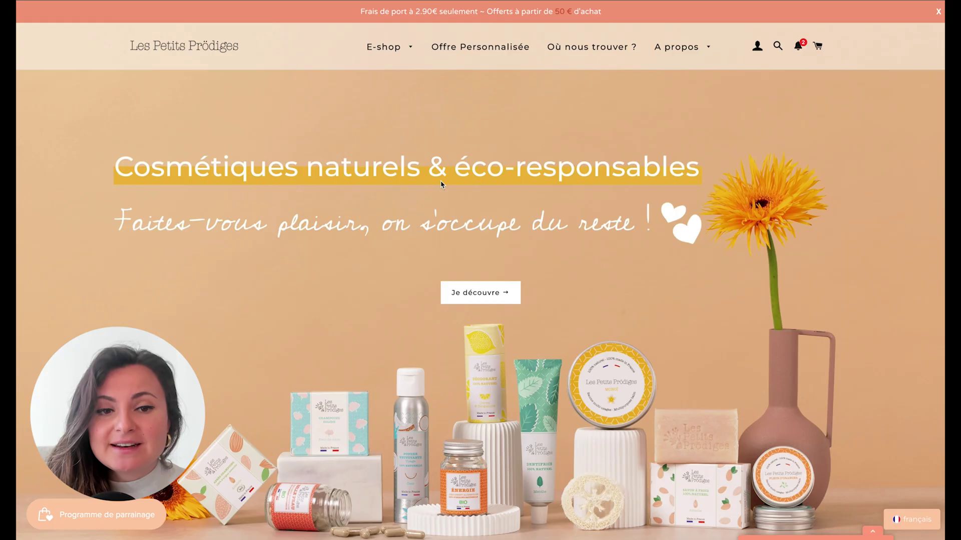
Add Le Déodorant Monoï from the Les Déodorants collection to the cart.
{"action": "mouse_move", "coordinate": [400, 50]}
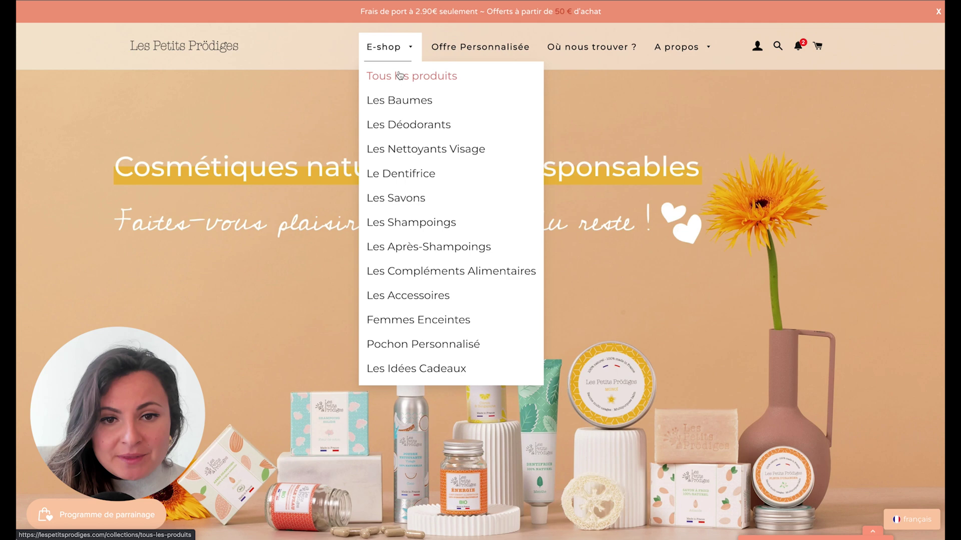
{"action": "left_click", "coordinate": [395, 123]}
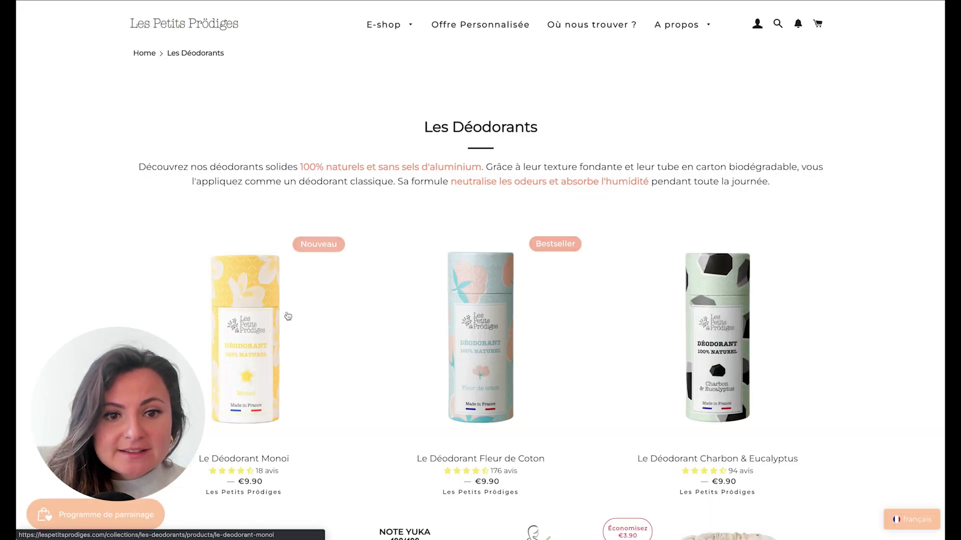
{"action": "left_click", "coordinate": [278, 319]}
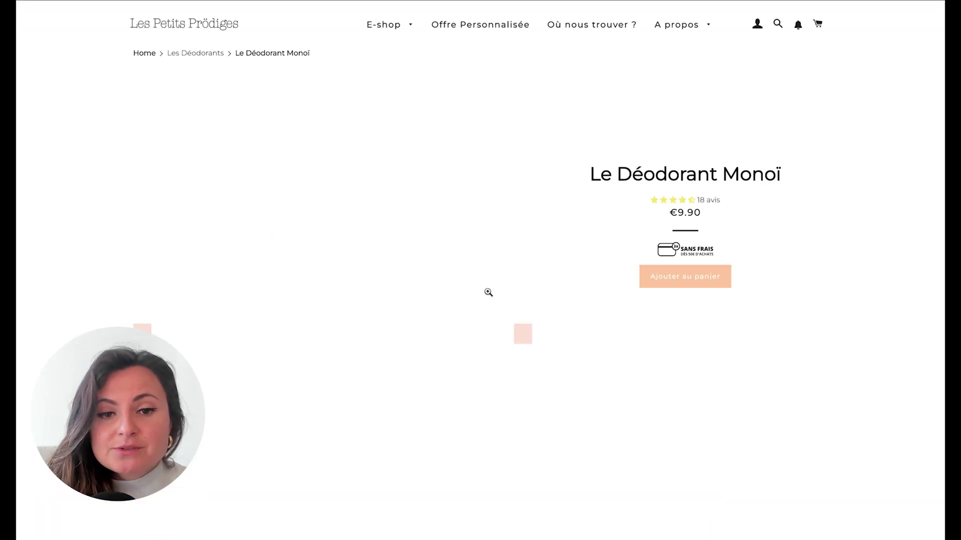
{"action": "left_click", "coordinate": [665, 298]}
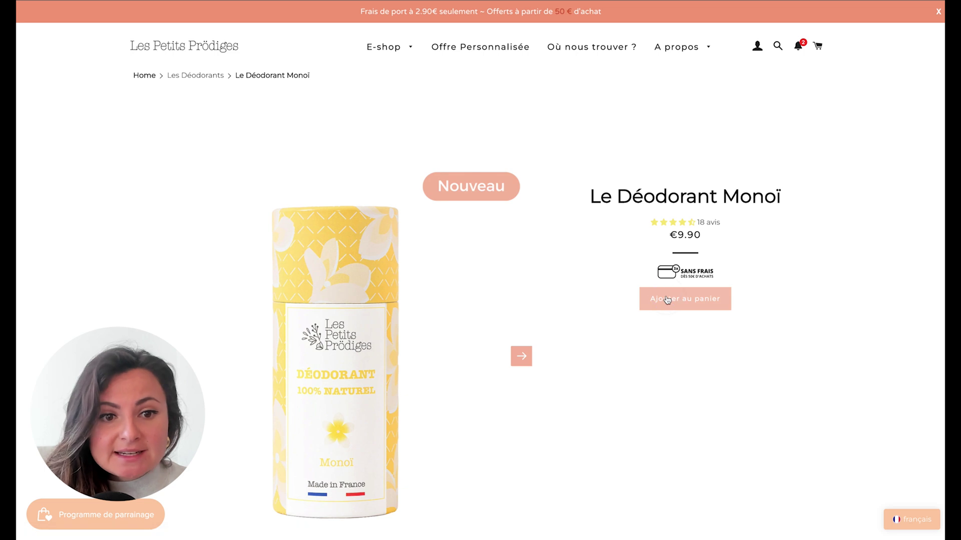
{"action": "left_click", "coordinate": [560, 269]}
Go to all products and move toward the top edge to trigger the Minute Papillon popup.
{"action": "mouse_move", "coordinate": [383, 46]}
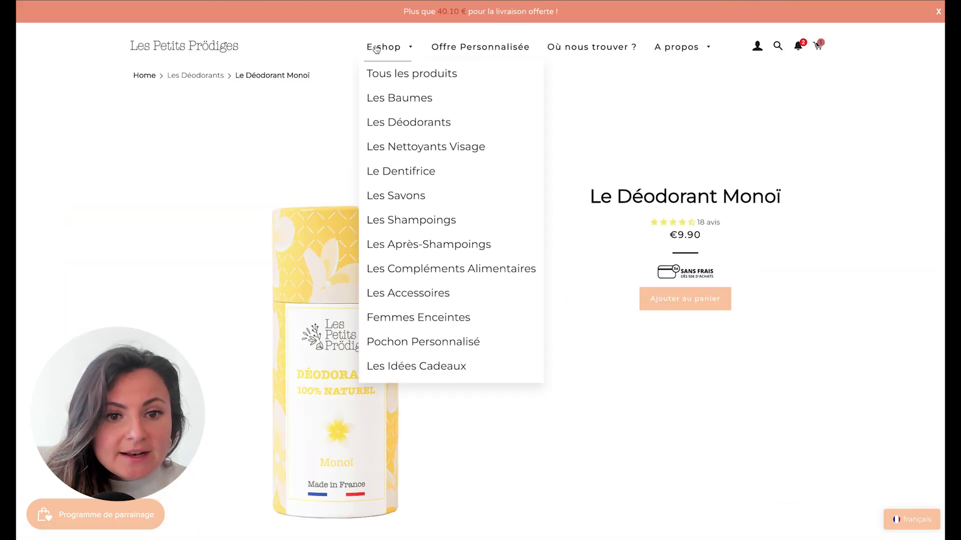
{"action": "left_click", "coordinate": [396, 81]}
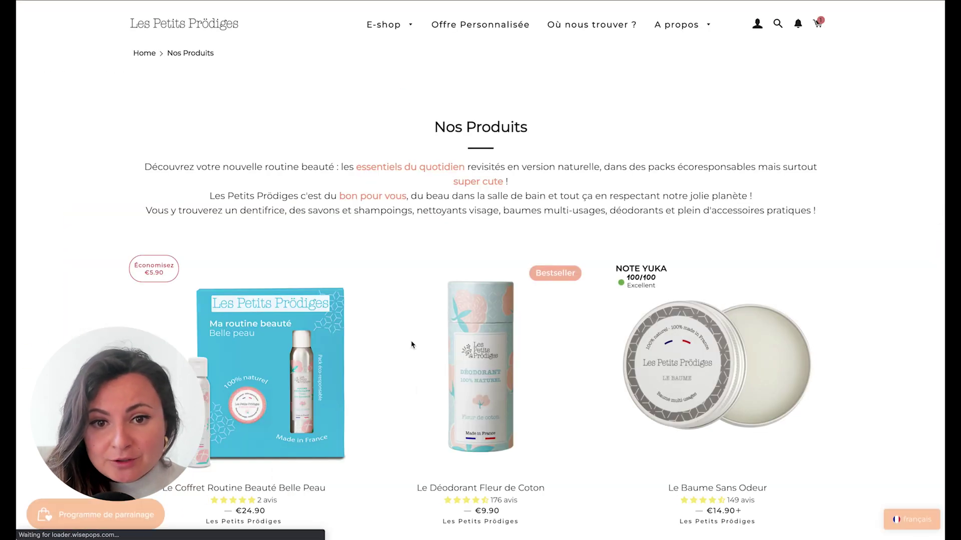
{"action": "mouse_move", "coordinate": [281, 3]}
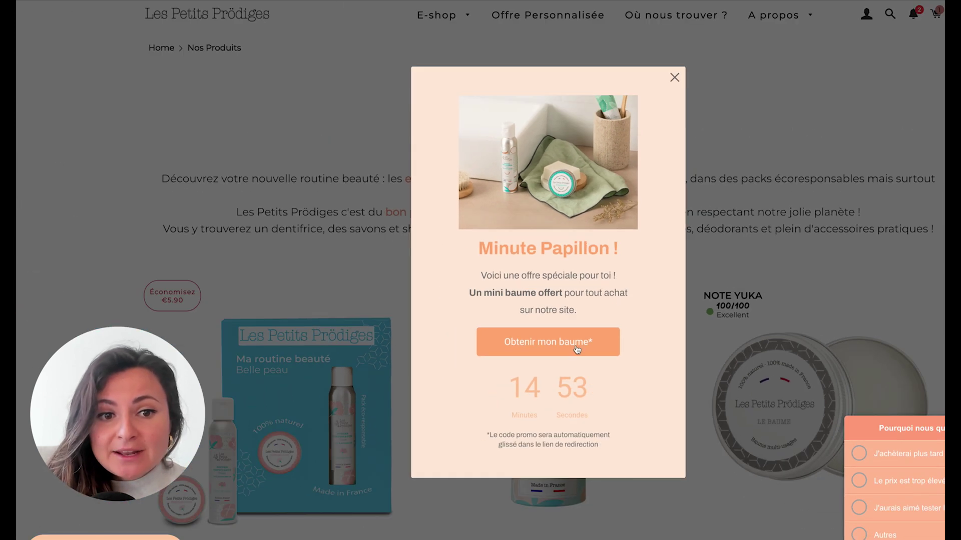
Claim the free mini baume and proceed to checkout, highlighting the applied MININEUTREEXIT code.
{"action": "left_click", "coordinate": [554, 356]}
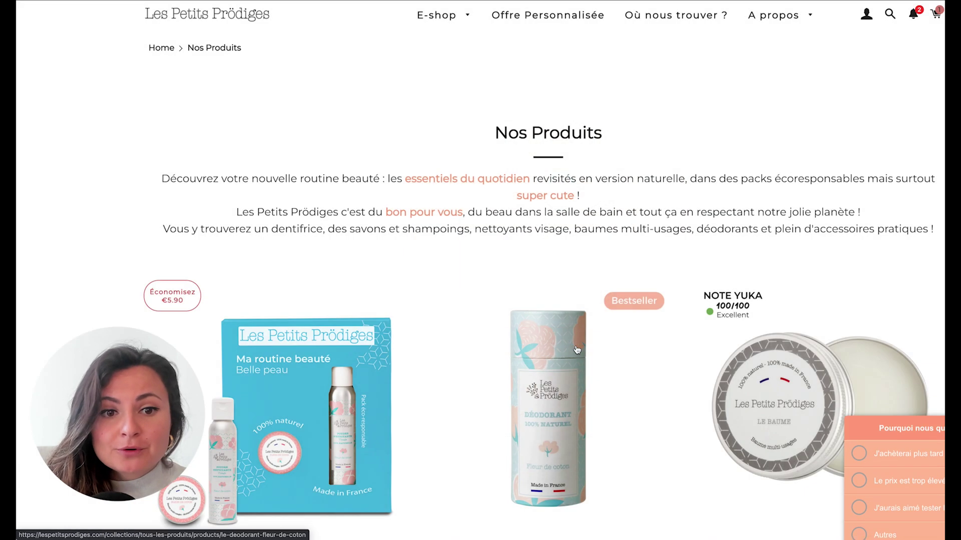
{"action": "key", "text": "alt+Left"}
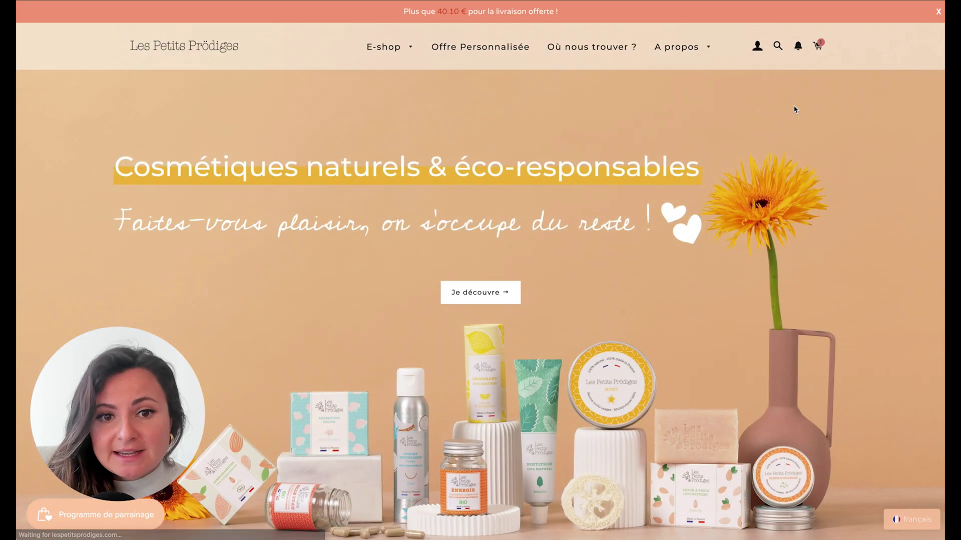
{"action": "left_click", "coordinate": [817, 50]}
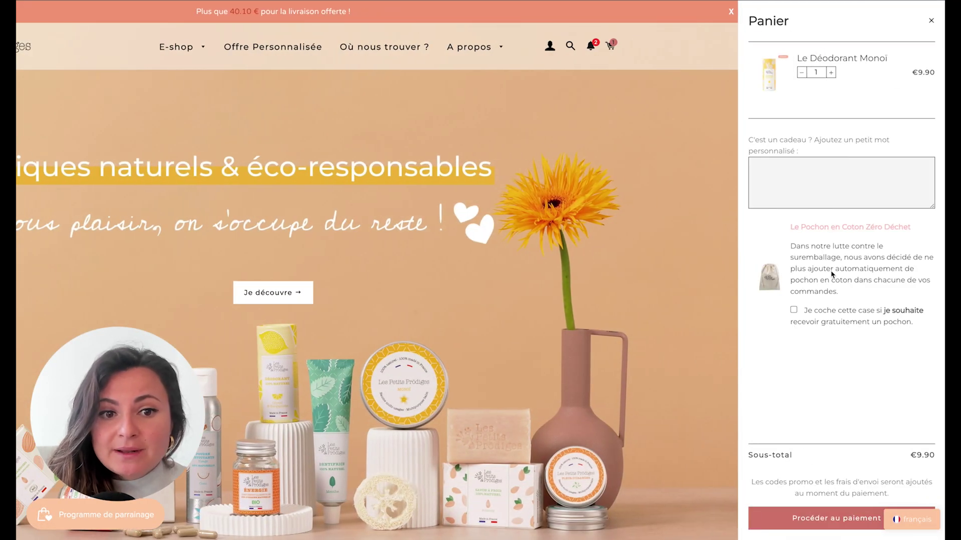
{"action": "left_click", "coordinate": [811, 519]}
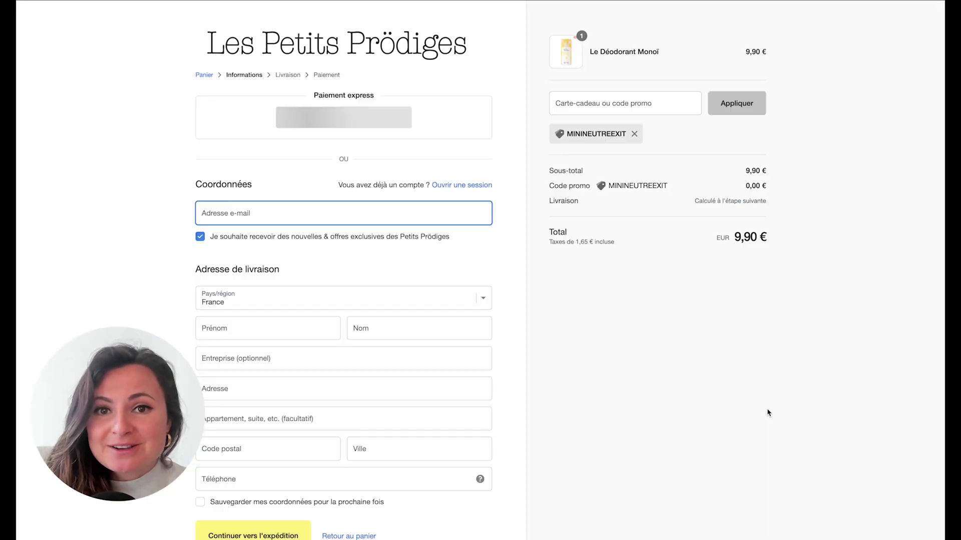
{"action": "left_click_drag", "start_coordinate": [549, 186], "coordinate": [660, 185]}
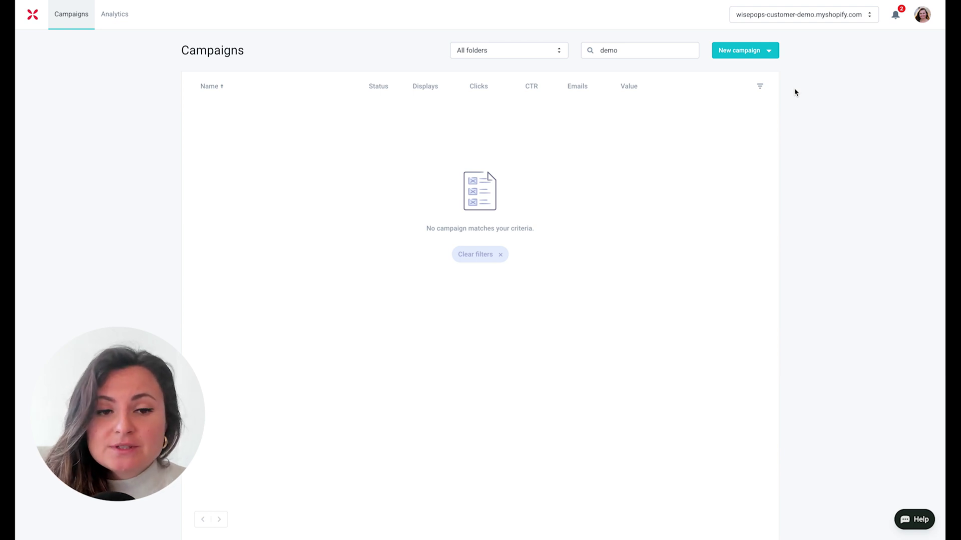
Start a Campaign Assistant campaign with the Drive sales goal and Cart Abandon type.
{"action": "left_click", "coordinate": [755, 54]}
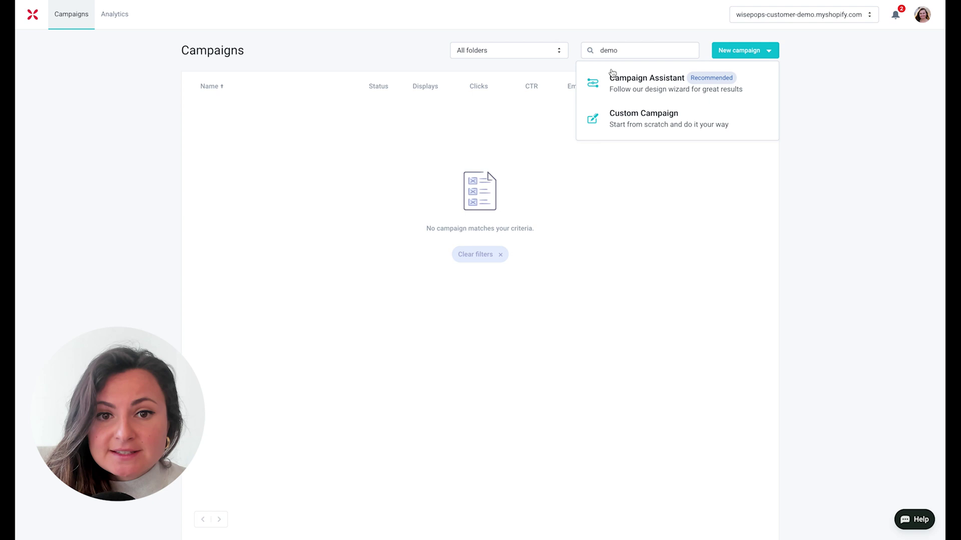
{"action": "left_click", "coordinate": [622, 82]}
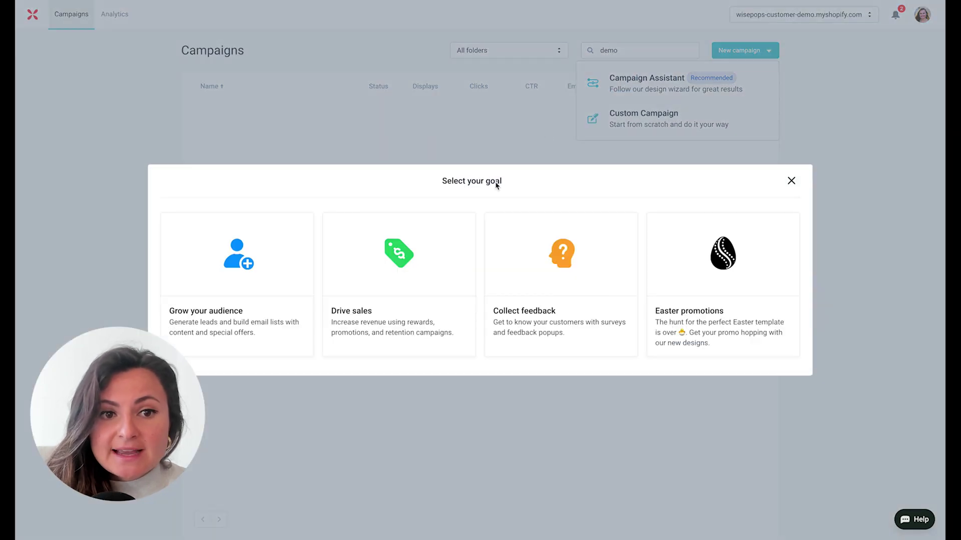
{"action": "left_click", "coordinate": [411, 291]}
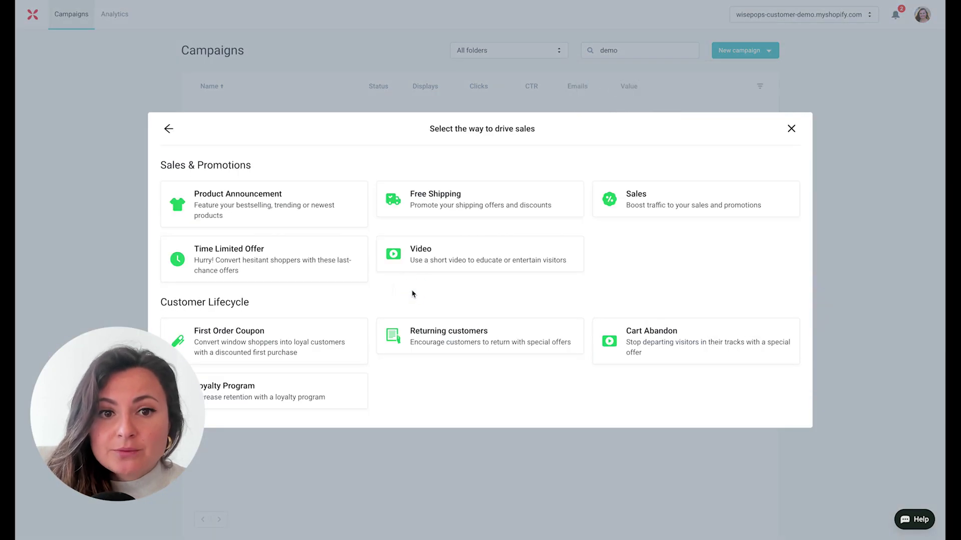
{"action": "left_click", "coordinate": [685, 350]}
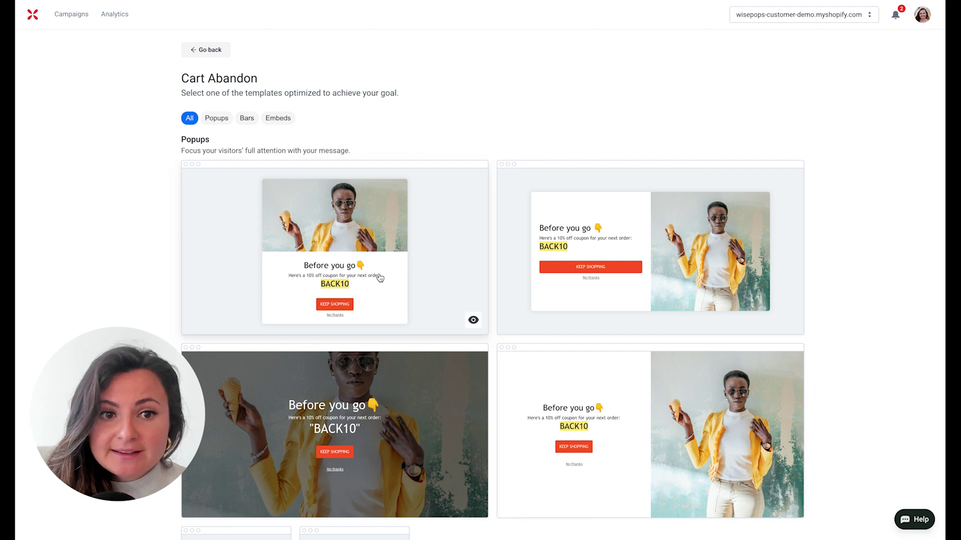
Use the image-right template with headline 'Checkout now and receive free shipping', 'free shipping' 49px bold.
{"action": "left_click", "coordinate": [593, 236]}
{"action": "type", "text": "Ch"}
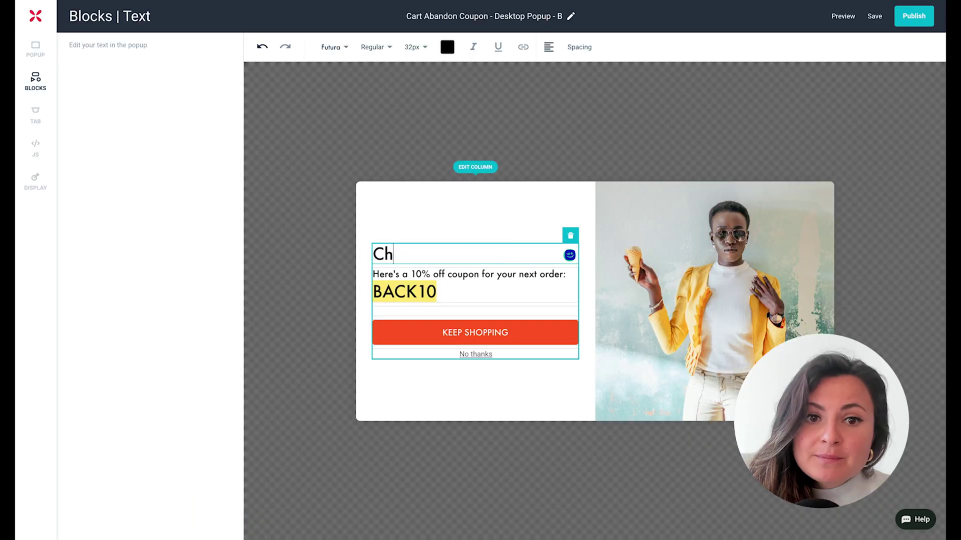
{"action": "type", "text": "eckout n"}
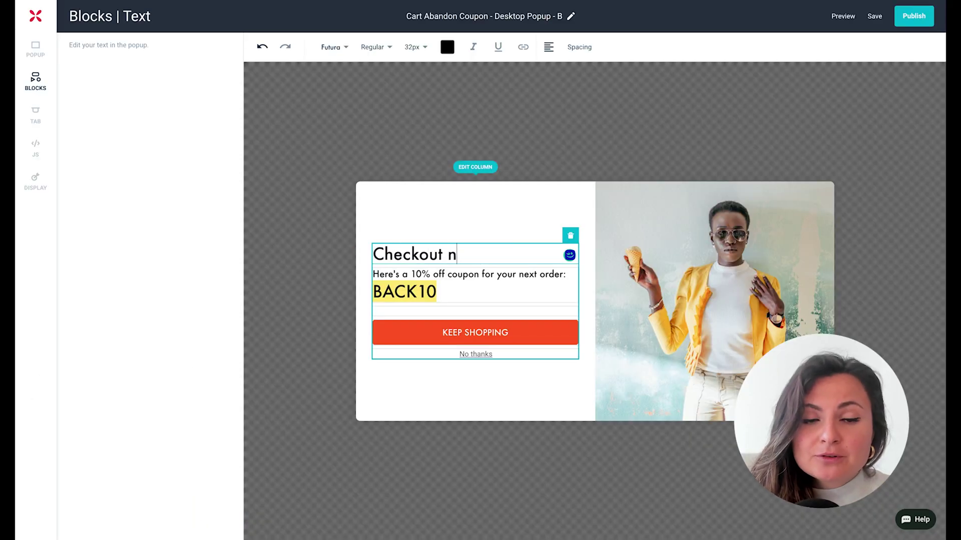
{"action": "type", "text": "ow and receive free shipping"}
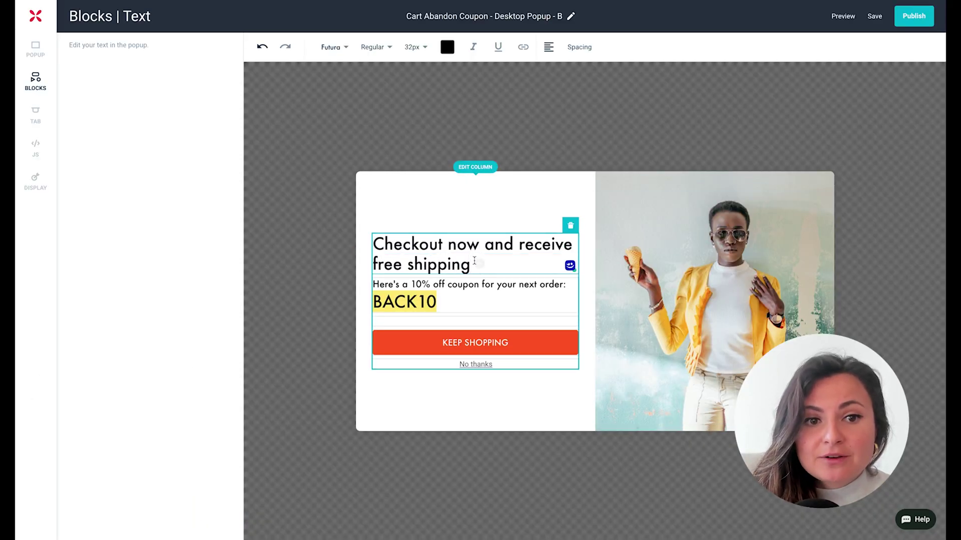
{"action": "left_click_drag", "start_coordinate": [470, 264], "coordinate": [364, 263]}
{"action": "left_click", "coordinate": [415, 47]}
{"action": "left_click_drag", "start_coordinate": [471, 77], "coordinate": [481, 76]}
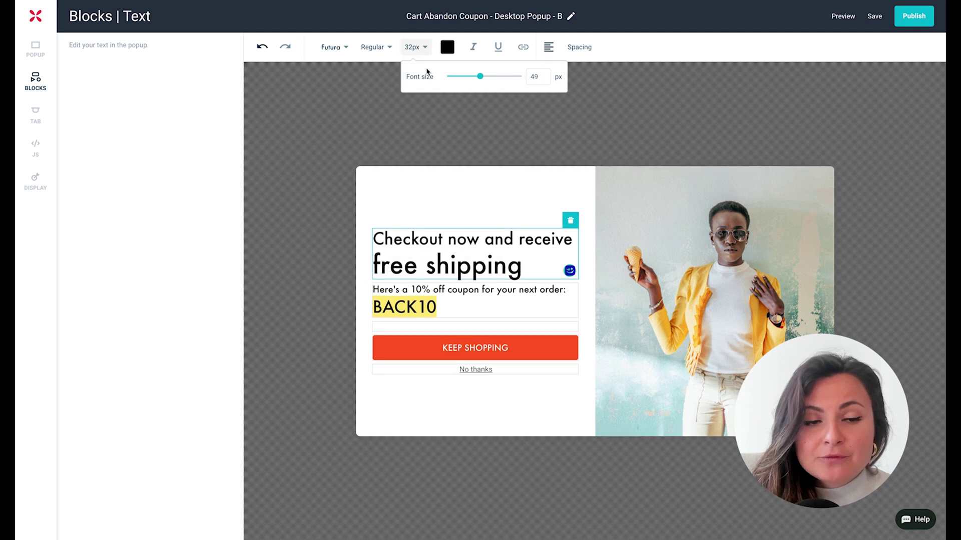
{"action": "left_click", "coordinate": [372, 47]}
{"action": "left_click", "coordinate": [423, 89]}
Change the description to 'Copy & paste this code at checkout' and the code to FREESHIP.
{"action": "left_click", "coordinate": [447, 291]}
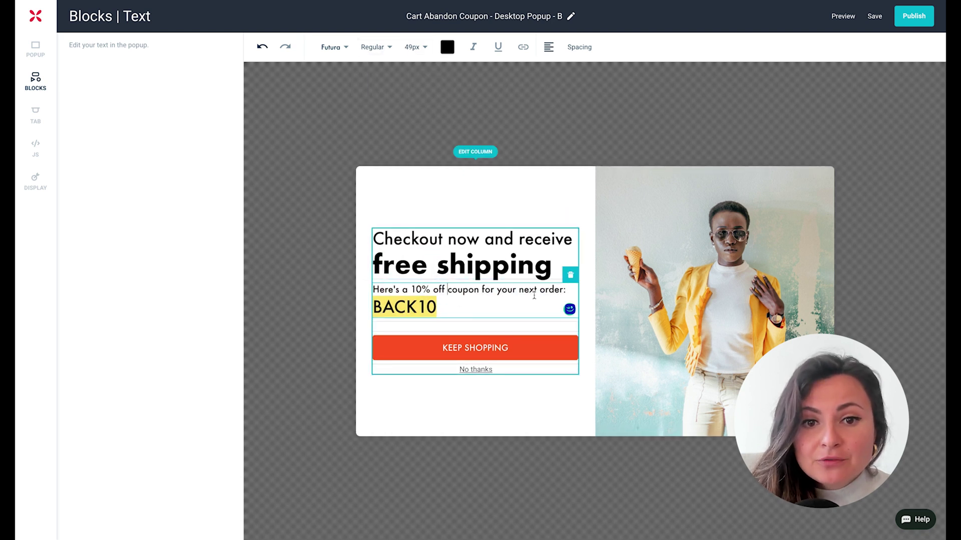
{"action": "left_click_drag", "start_coordinate": [564, 290], "coordinate": [373, 291]}
{"action": "type", "text": "Copy & paste this code at checkout:"}
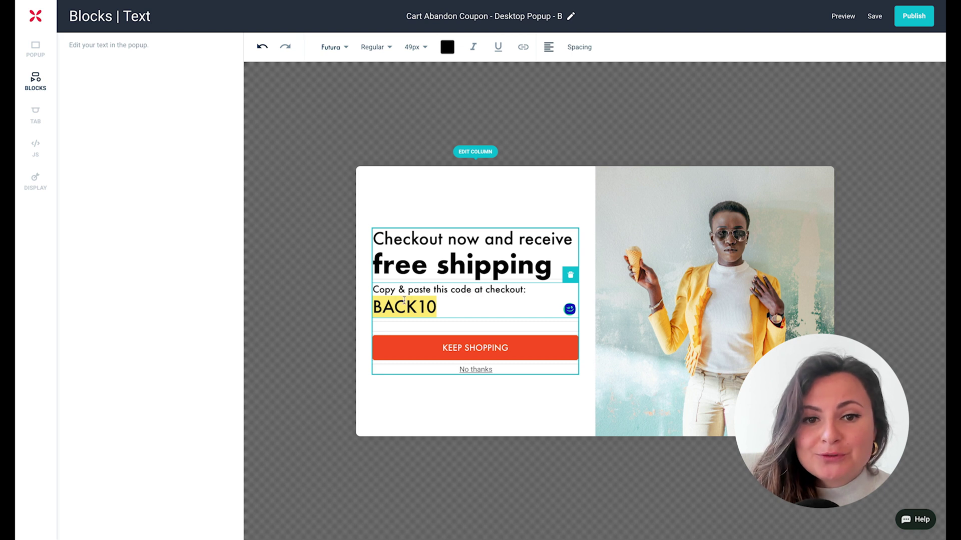
{"action": "double_click", "coordinate": [404, 306]}
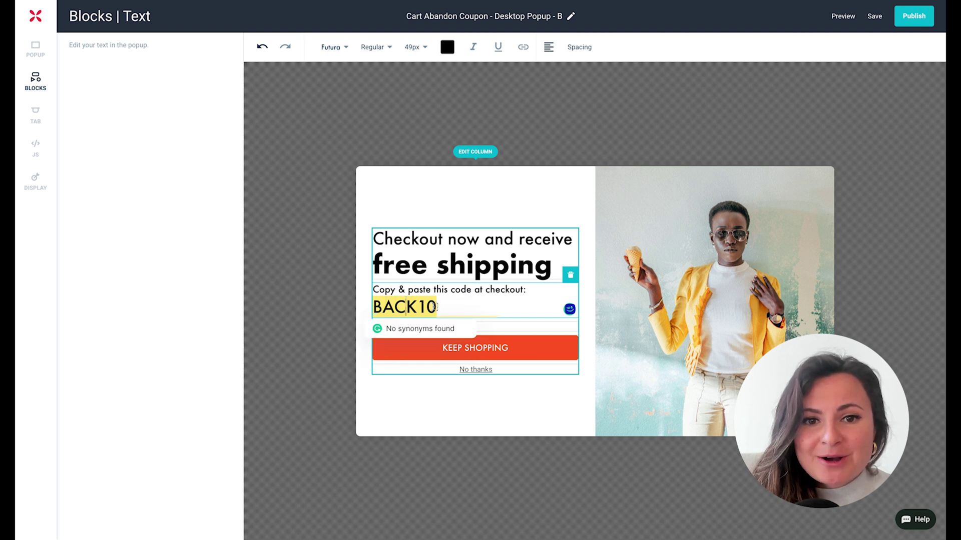
{"action": "type", "text": "FREESHIP"}
{"action": "left_click", "coordinate": [447, 348]}
{"action": "triple_click", "coordinate": [165, 49]}
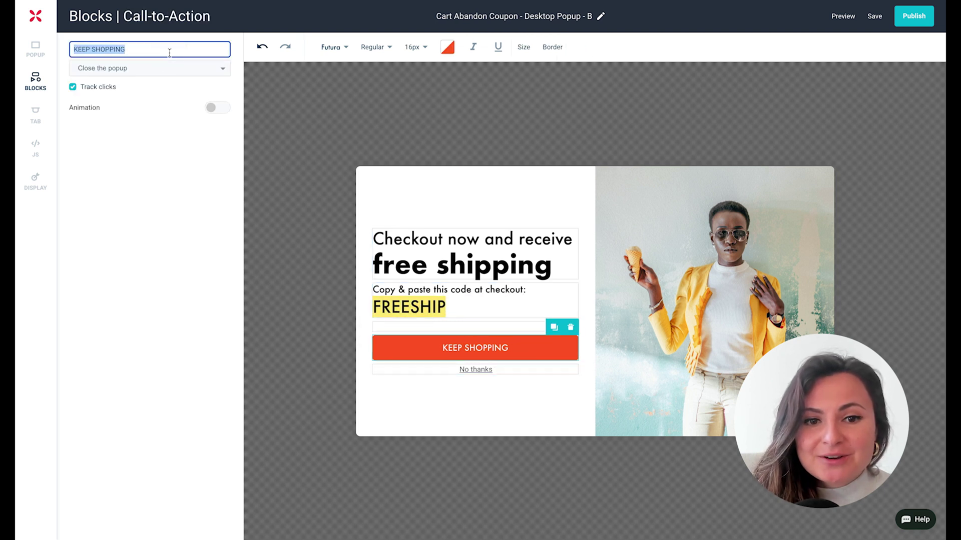
Label the button 'Get my free shipping' and add a relative countdown on top without days and hours.
{"action": "type", "text": "Get m"}
{"action": "left_click", "coordinate": [182, 71]}
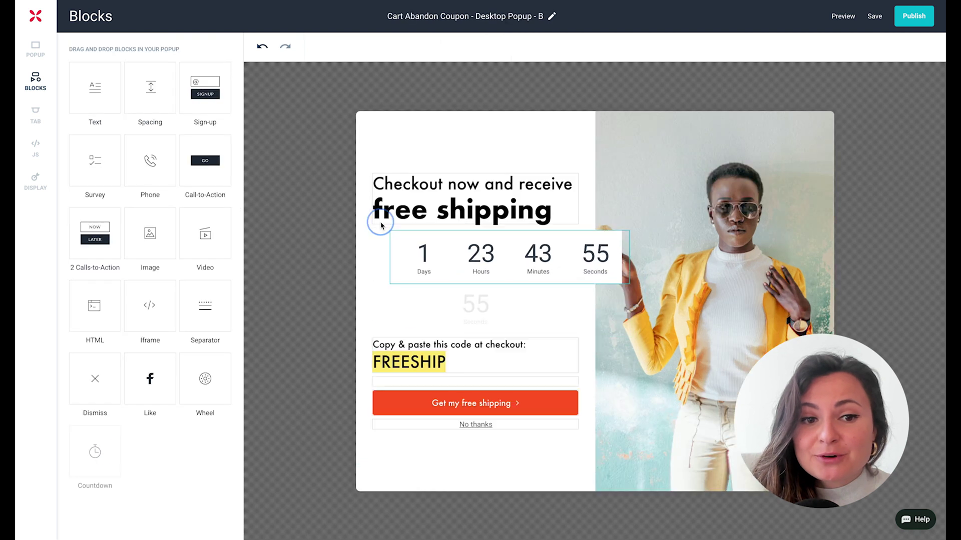
{"action": "left_click_drag", "start_coordinate": [390, 231], "coordinate": [390, 186]}
{"action": "left_click", "coordinate": [124, 95]}
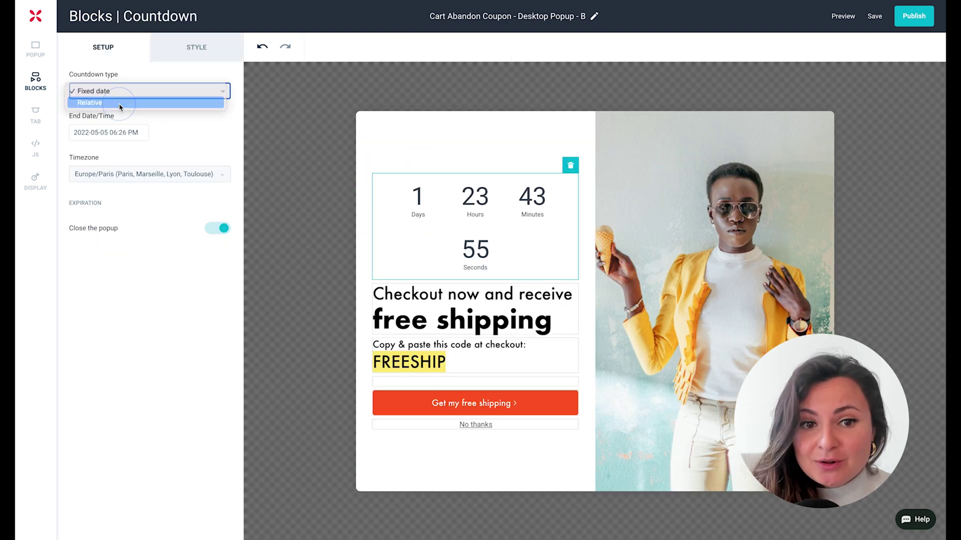
{"action": "left_click", "coordinate": [118, 106]}
{"action": "left_click", "coordinate": [202, 47]}
{"action": "left_click", "coordinate": [218, 75]}
{"action": "left_click", "coordinate": [224, 101]}
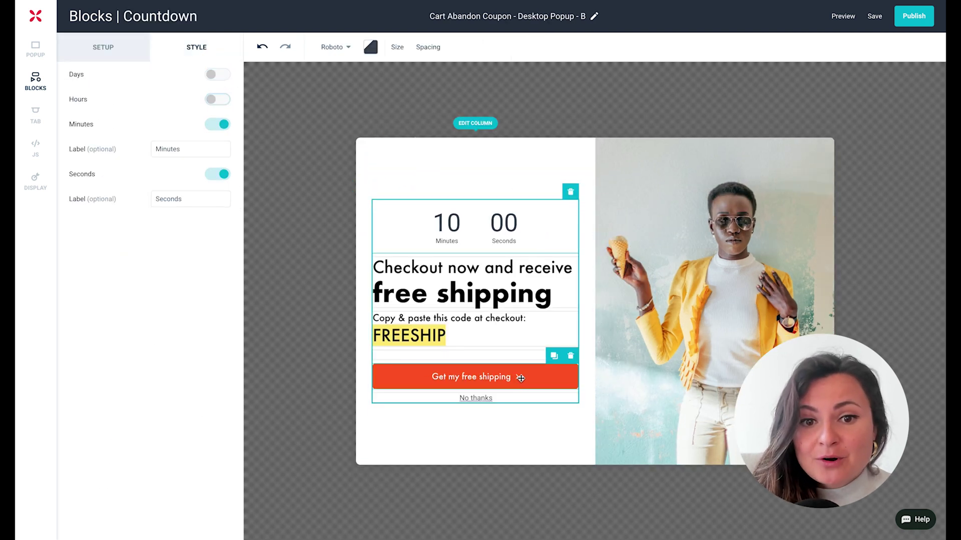
Make the free-shipping button's background colour black.
{"action": "left_click", "coordinate": [476, 376]}
{"action": "left_click", "coordinate": [448, 47]}
{"action": "left_click", "coordinate": [518, 102]}
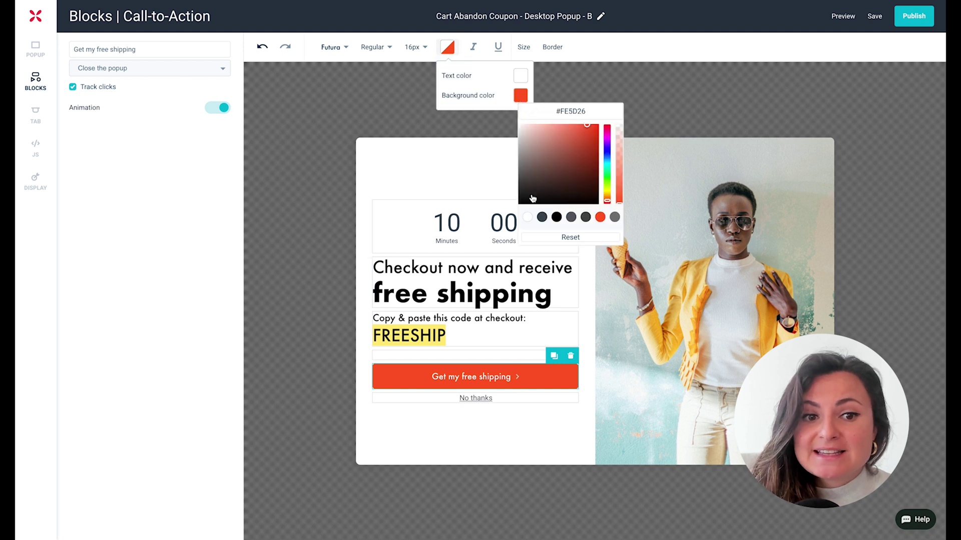
{"action": "left_click", "coordinate": [542, 217]}
{"action": "left_click", "coordinate": [35, 49]}
{"action": "left_click", "coordinate": [218, 47]}
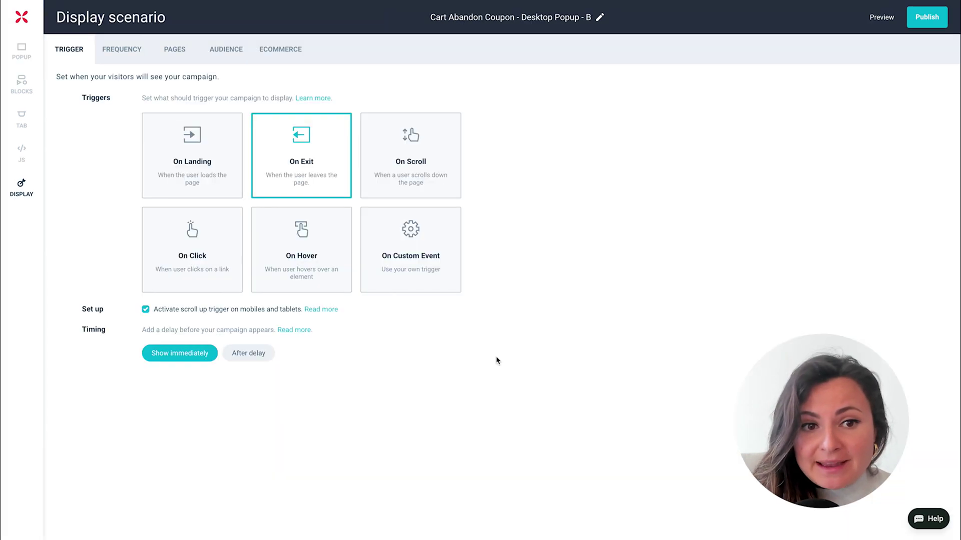
Keep the On Exit trigger but show the popup only after 2 page views.
{"action": "left_click", "coordinate": [35, 181]}
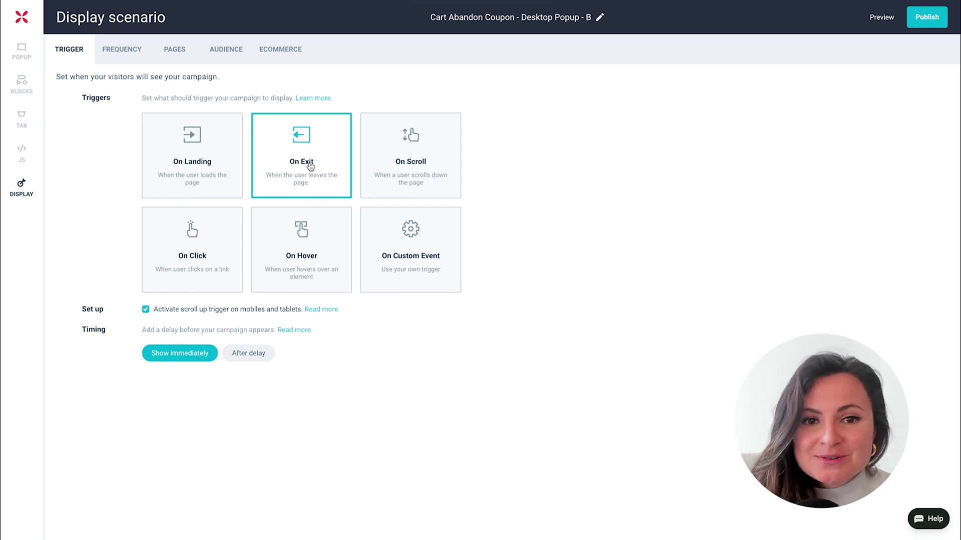
{"action": "left_click", "coordinate": [248, 359]}
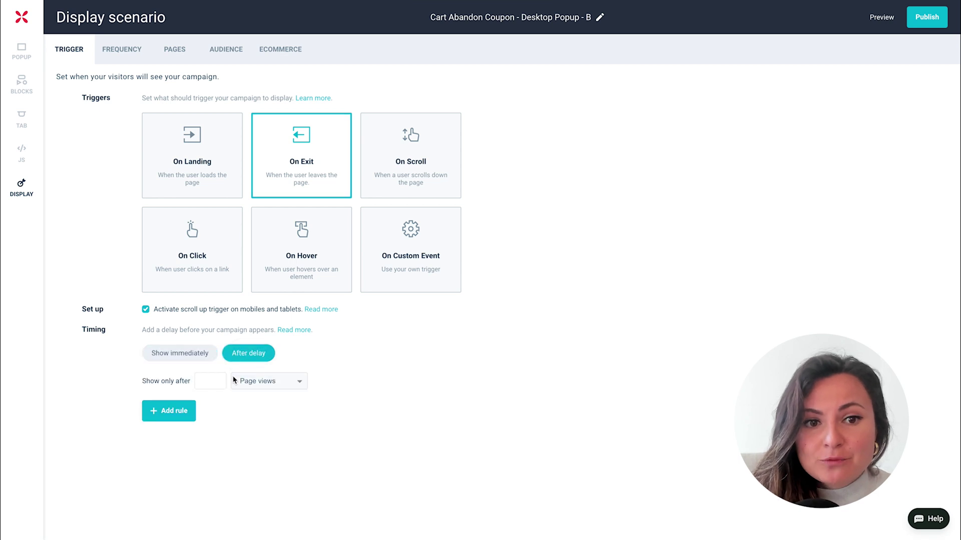
{"action": "left_click", "coordinate": [205, 383]}
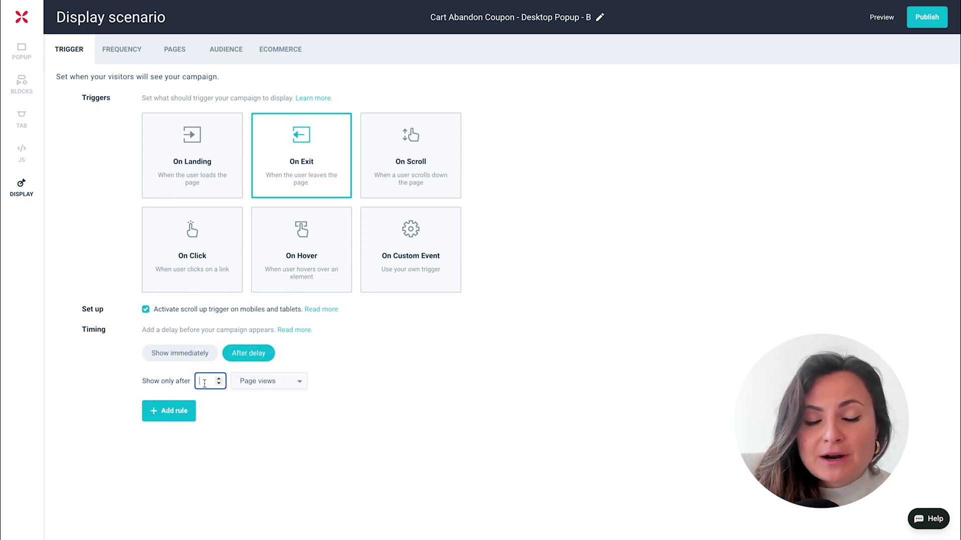
{"action": "type", "text": "2"}
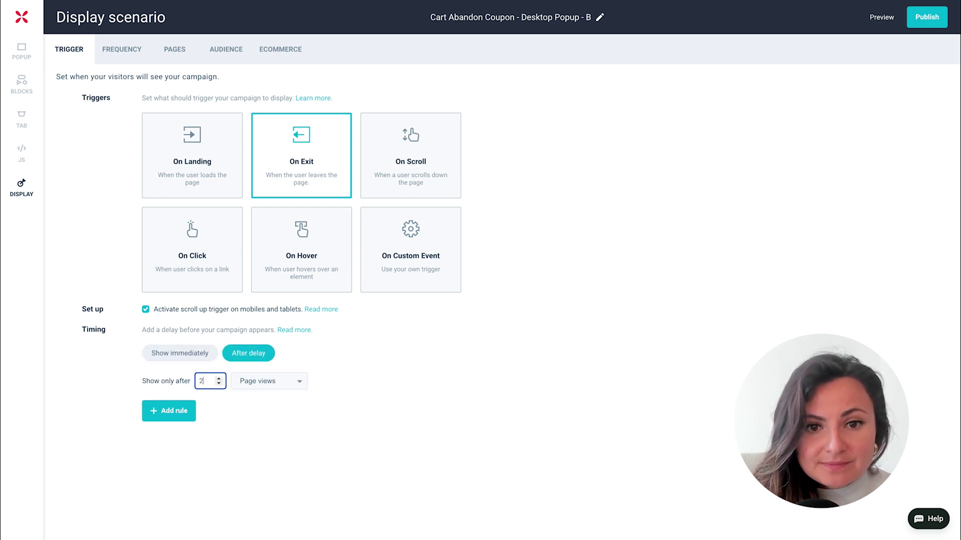
{"action": "left_click", "coordinate": [404, 448]}
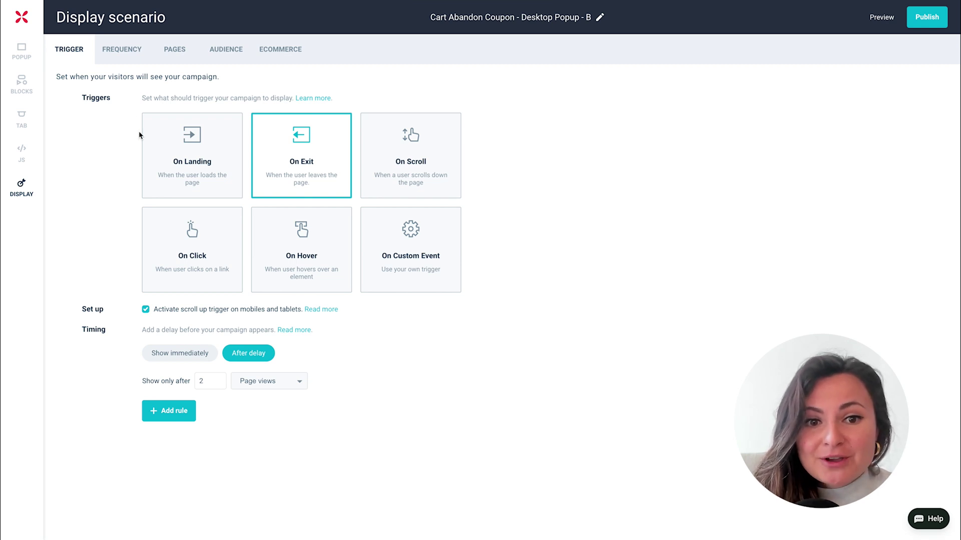
Set the show-again interval to 180 days and clear the old view limit of 5.
{"action": "left_click", "coordinate": [126, 58]}
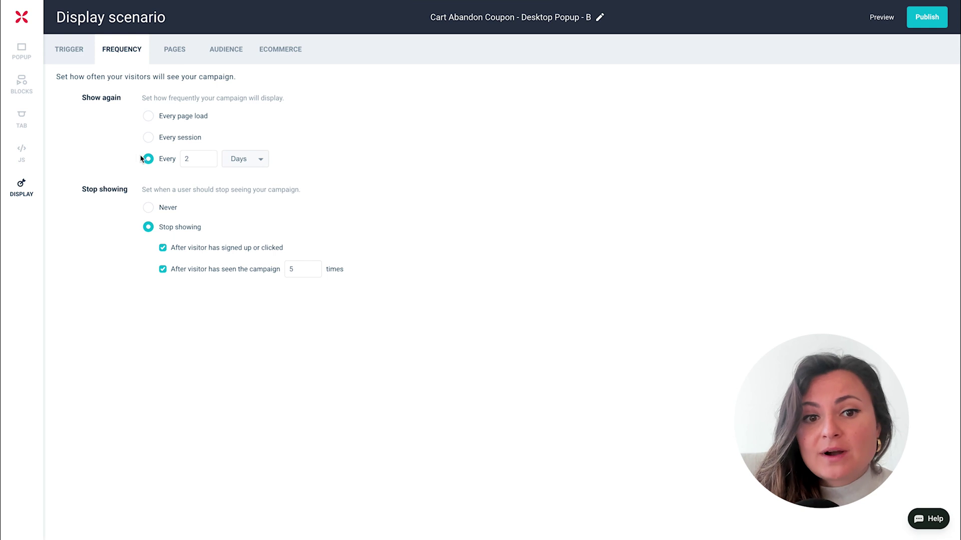
{"action": "left_click", "coordinate": [194, 164]}
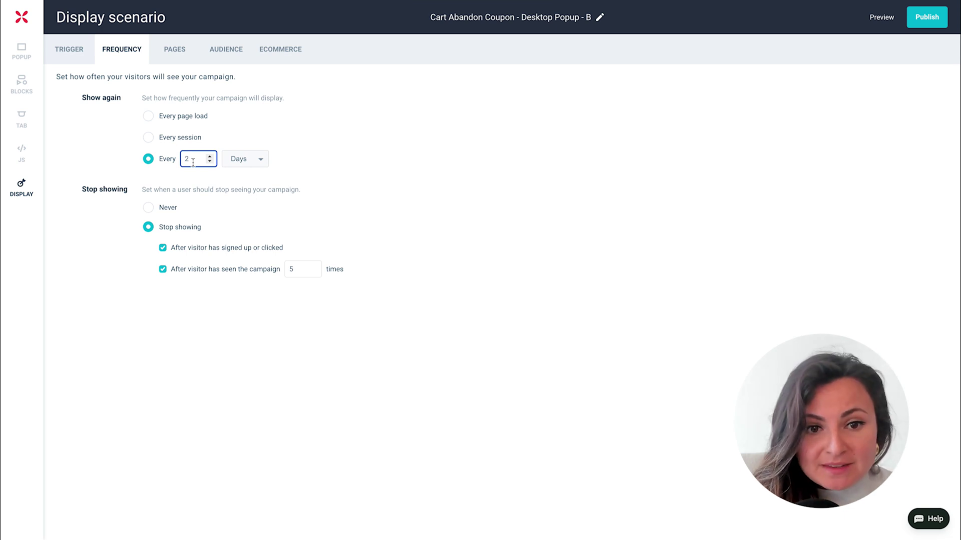
{"action": "key", "text": "BackSpace"}
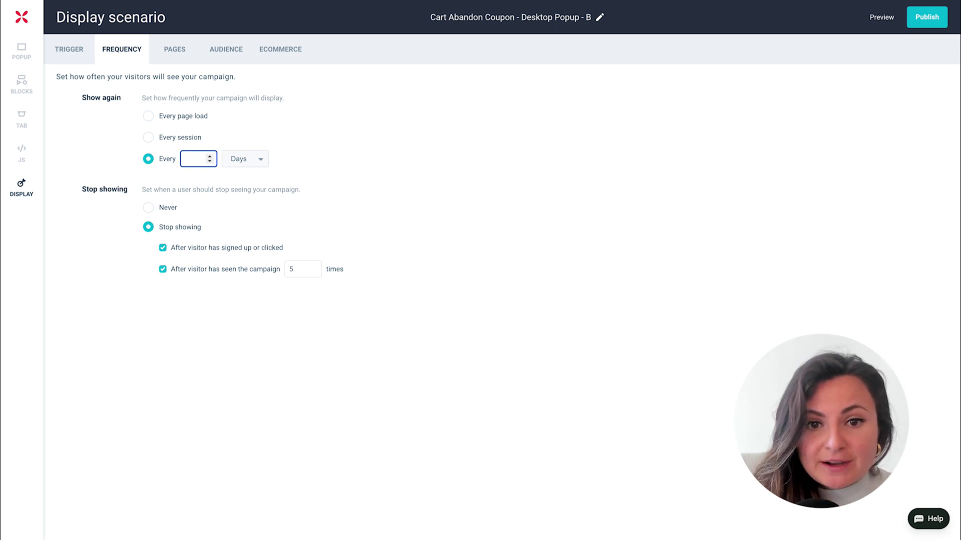
{"action": "type", "text": "180"}
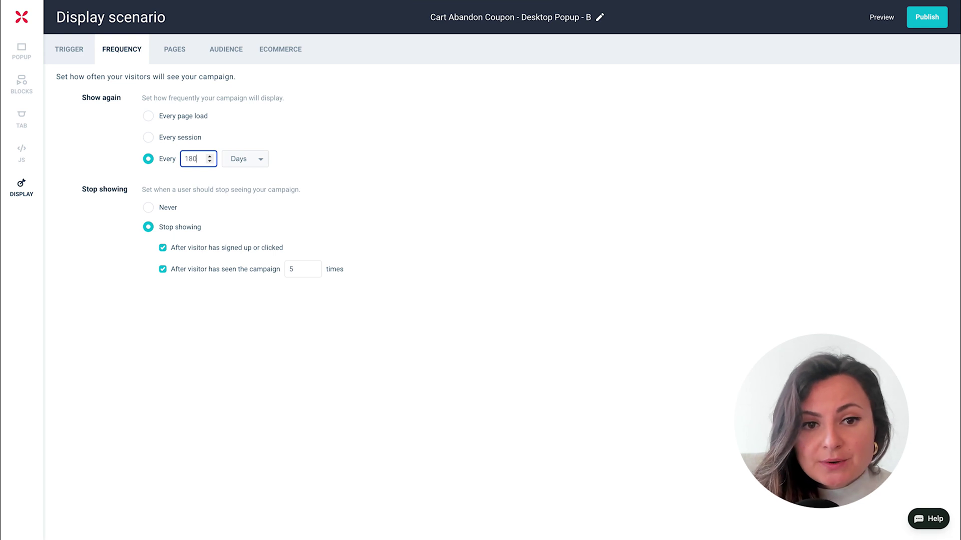
{"action": "left_click", "coordinate": [163, 331]}
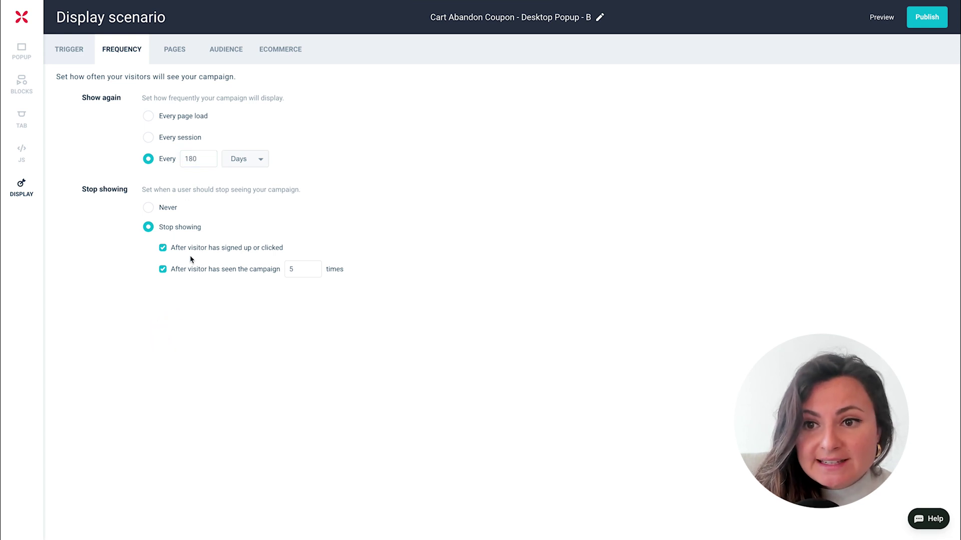
{"action": "left_click", "coordinate": [296, 273]}
{"action": "key", "text": "BackSpace"}
Set the view limit to 3 times and add an OR URL condition to the cart rule.
{"action": "type", "text": "3"}
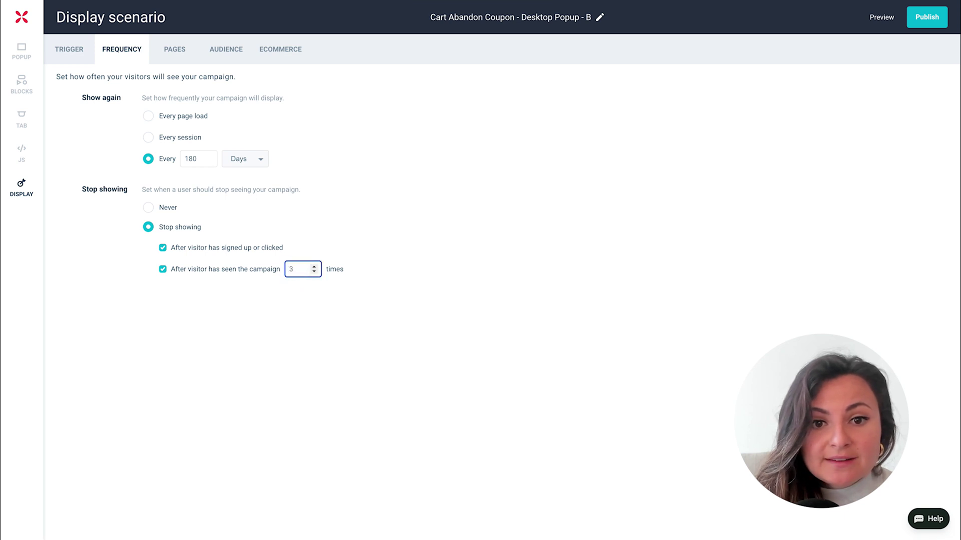
{"action": "left_click", "coordinate": [171, 48]}
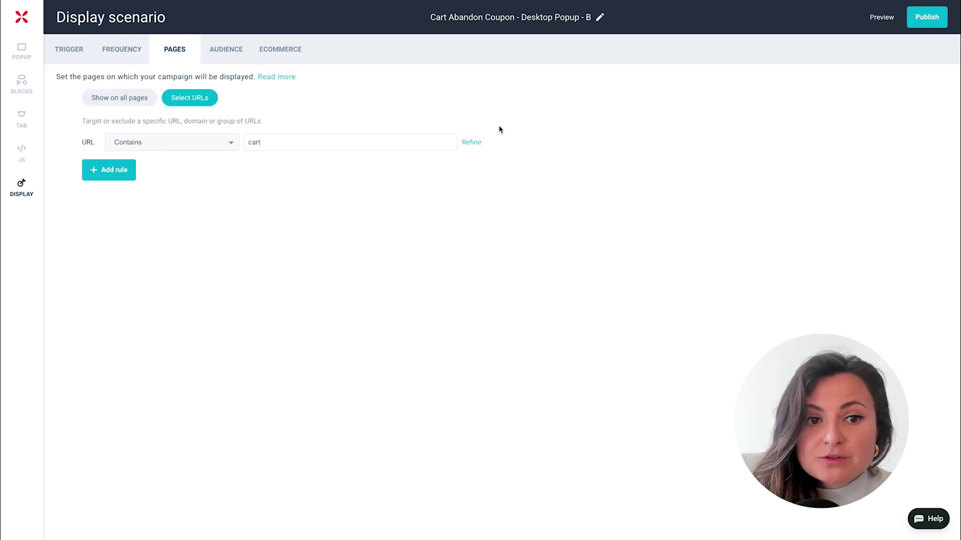
{"action": "left_click", "coordinate": [476, 140]}
{"action": "left_click", "coordinate": [474, 143]}
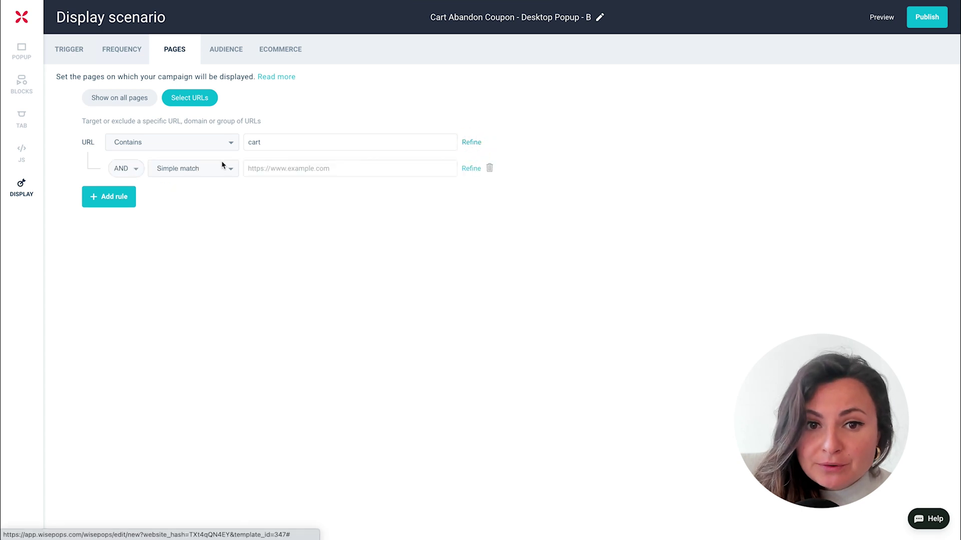
{"action": "left_click", "coordinate": [128, 170]}
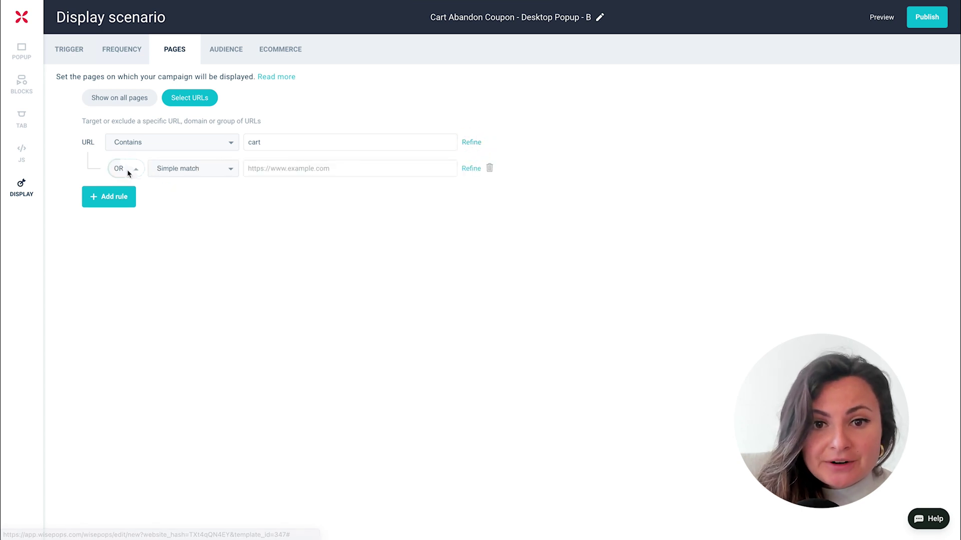
Make the new condition match URLs that contain 'checkout'.
{"action": "left_click", "coordinate": [188, 177]}
{"action": "left_click", "coordinate": [137, 384]}
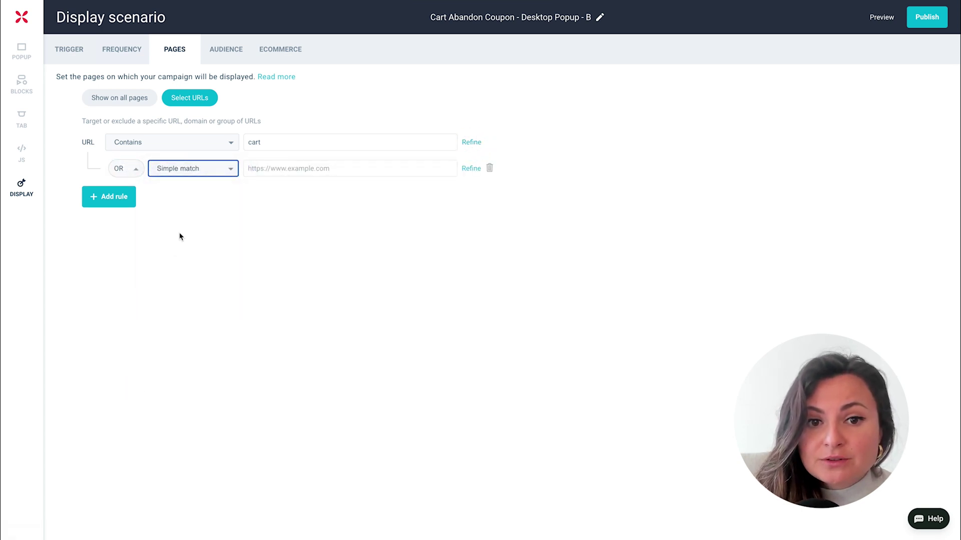
{"action": "left_click", "coordinate": [193, 173]}
{"action": "left_click", "coordinate": [197, 217]}
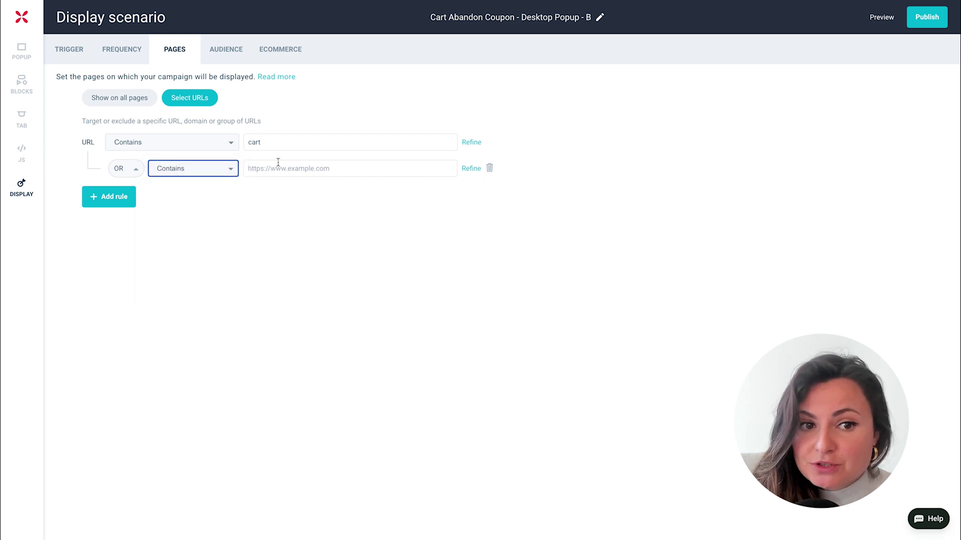
{"action": "left_click", "coordinate": [277, 166]}
{"action": "type", "text": "checkout"}
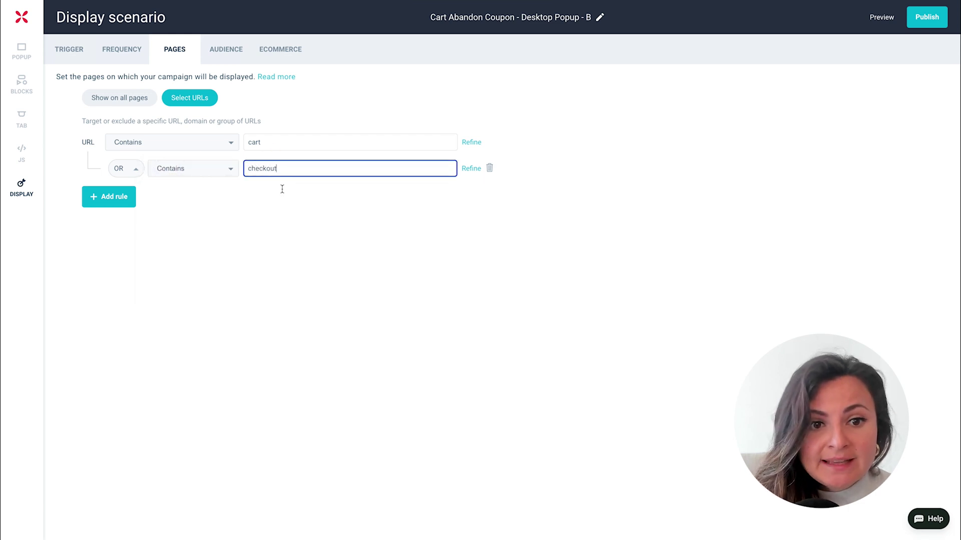
{"action": "left_click", "coordinate": [295, 226]}
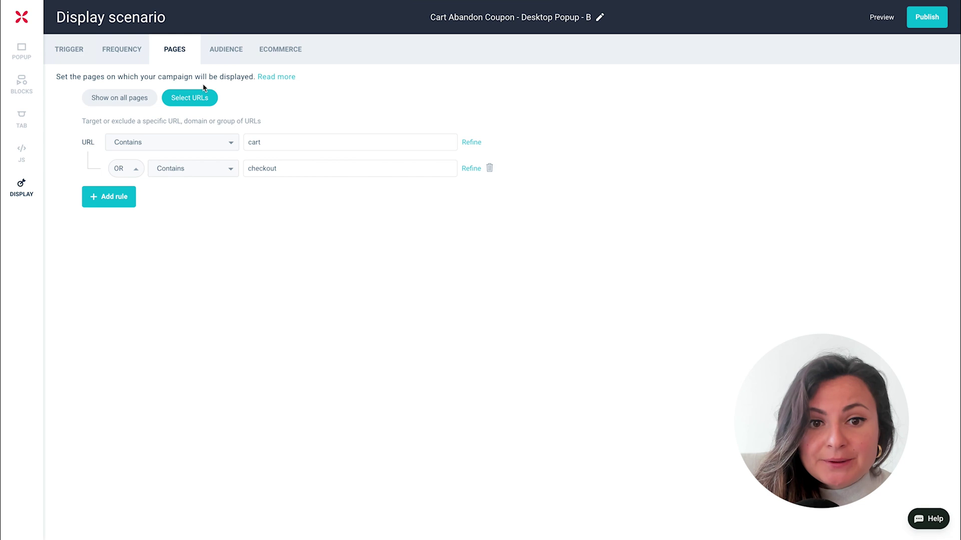
Target returning visitors with at least 3 visits.
{"action": "left_click", "coordinate": [226, 54]}
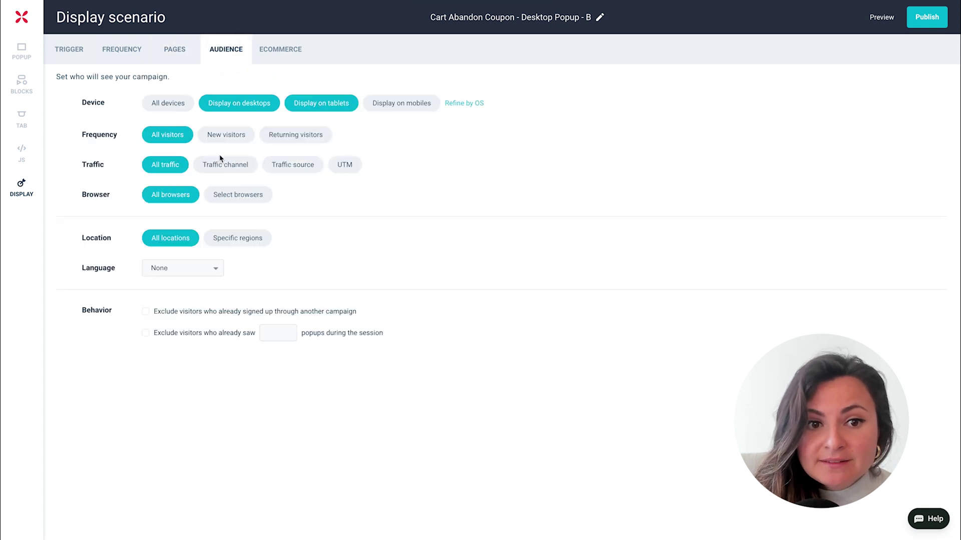
{"action": "left_click", "coordinate": [295, 143]}
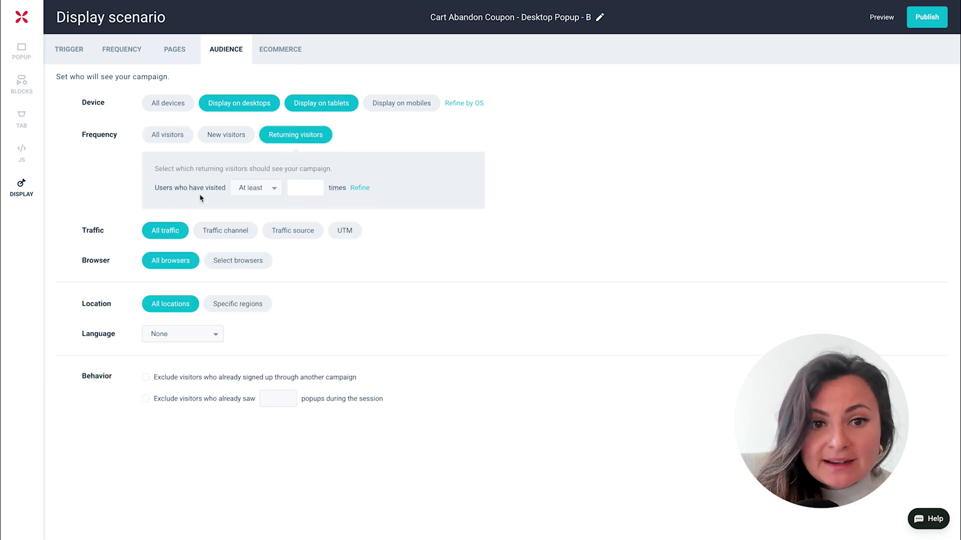
{"action": "left_click", "coordinate": [297, 192]}
{"action": "type", "text": "3"}
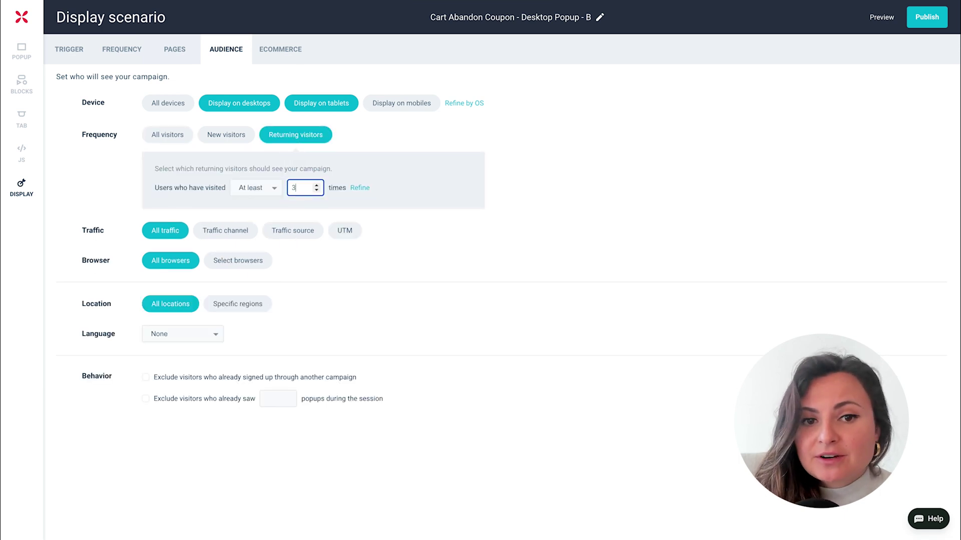
{"action": "left_click", "coordinate": [484, 293]}
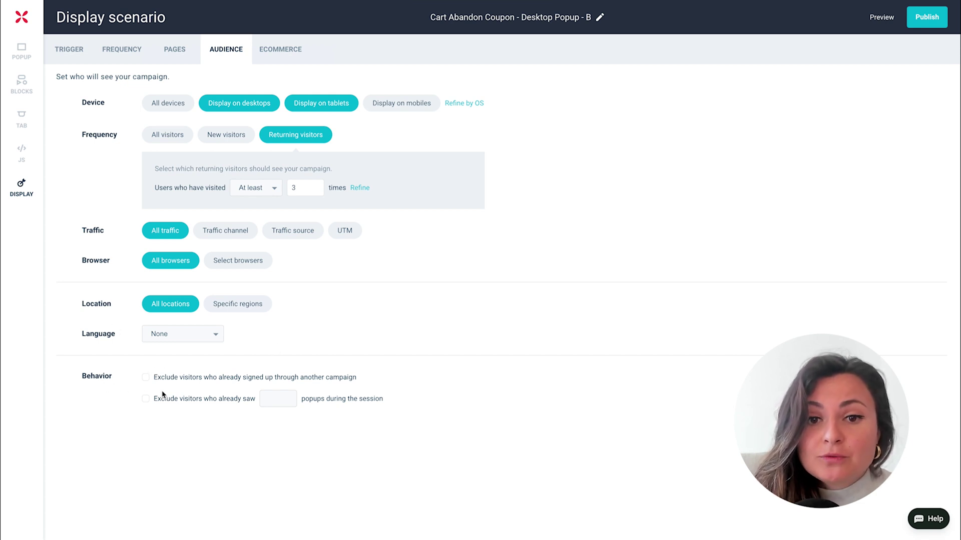
Exclude visitors who have already seen 1 popup.
{"action": "left_click", "coordinate": [145, 399]}
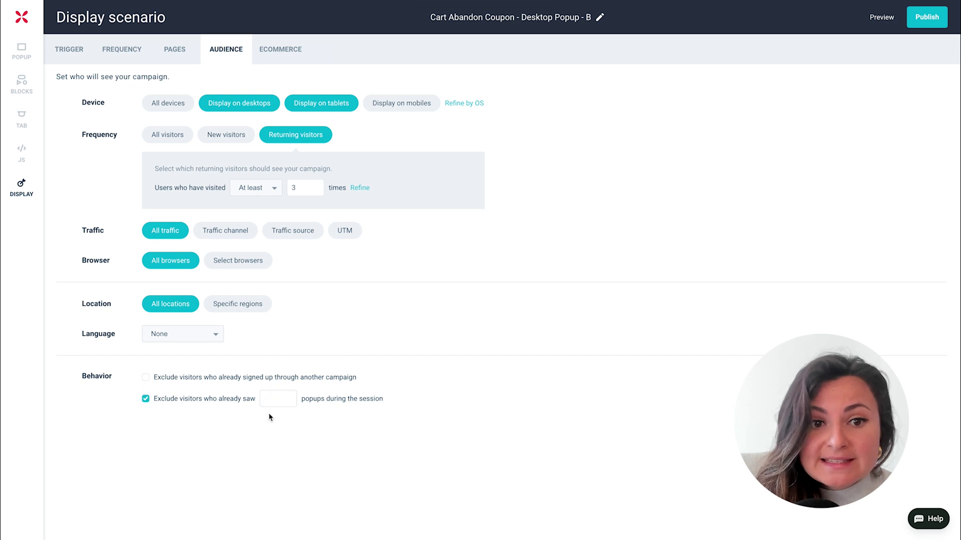
{"action": "left_click", "coordinate": [269, 403]}
{"action": "type", "text": "1"}
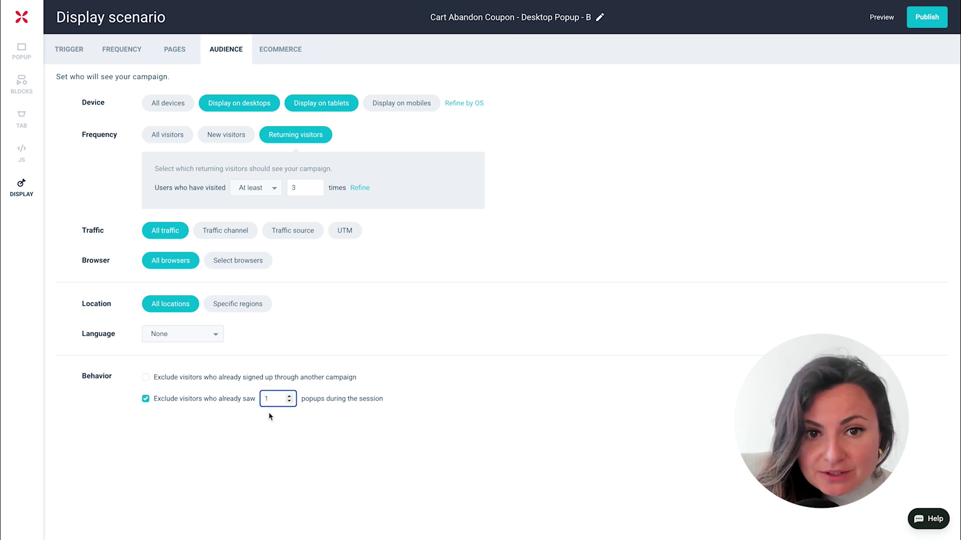
{"action": "left_click", "coordinate": [281, 438]}
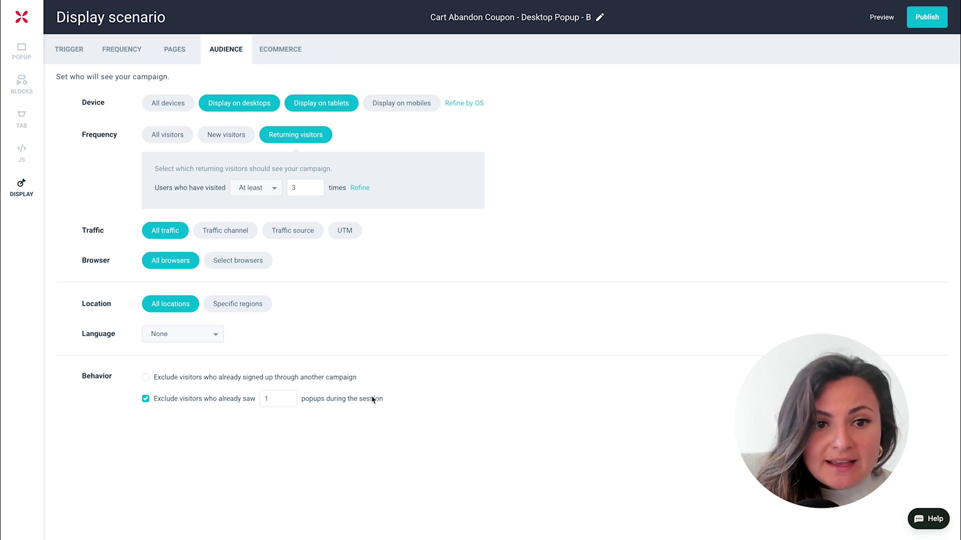
{"action": "left_click", "coordinate": [280, 59]}
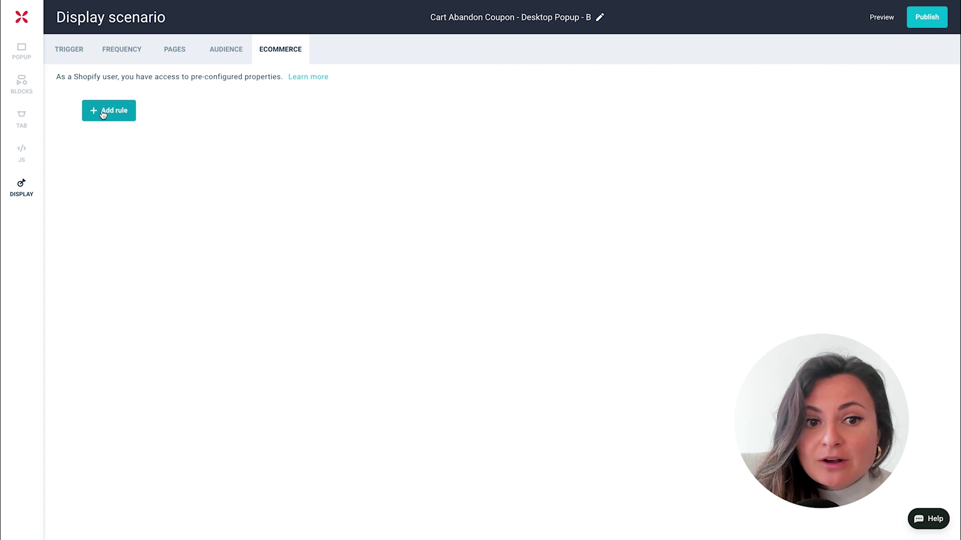
Add an ecommerce rule requiring cart.total_price to be greater than 20.
{"action": "left_click", "coordinate": [103, 115]}
{"action": "left_click", "coordinate": [126, 103]}
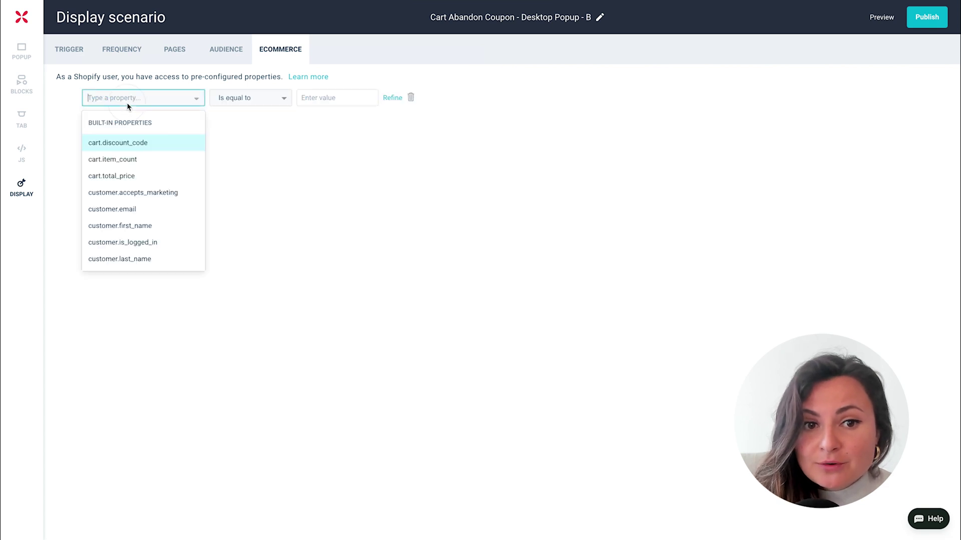
{"action": "left_click", "coordinate": [178, 177]}
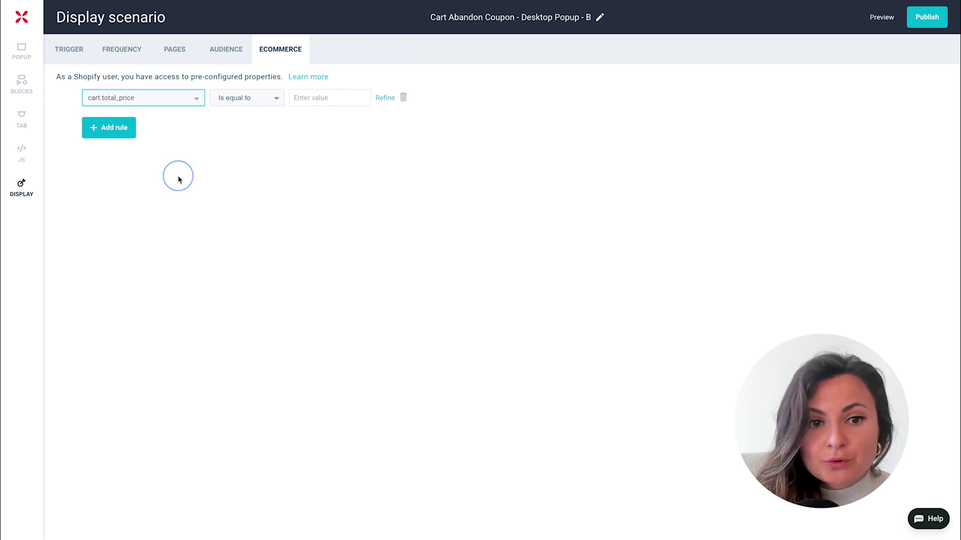
{"action": "left_click", "coordinate": [239, 142]}
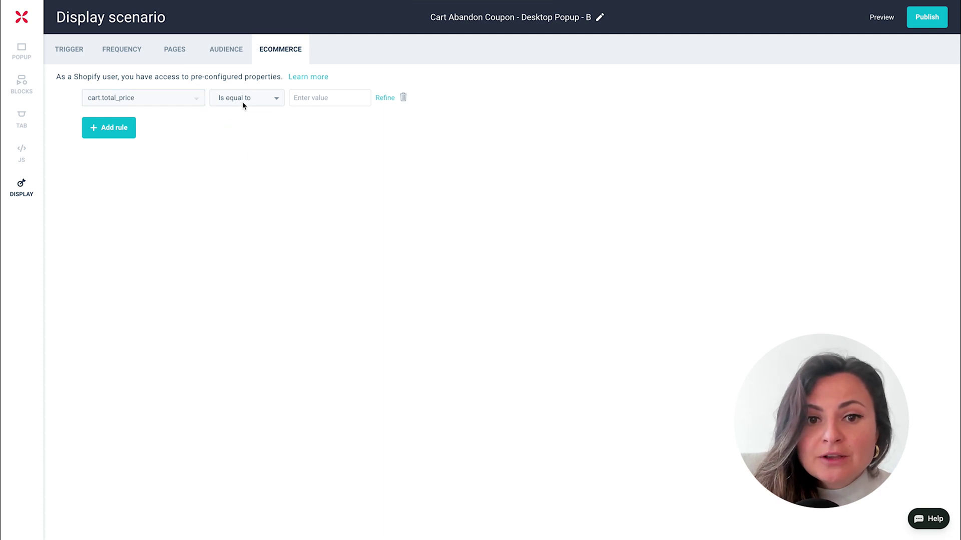
{"action": "left_click", "coordinate": [268, 100]}
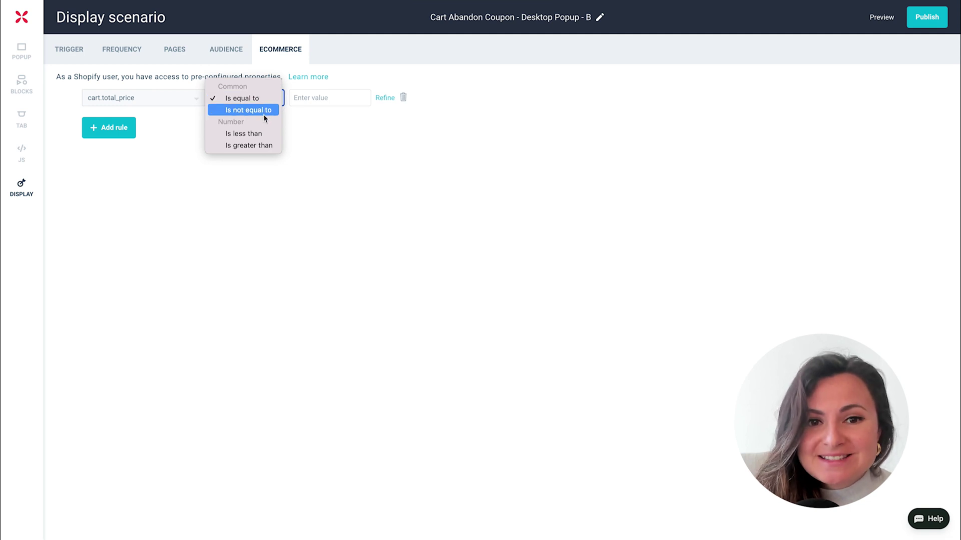
{"action": "left_click", "coordinate": [260, 146]}
{"action": "left_click", "coordinate": [317, 99]}
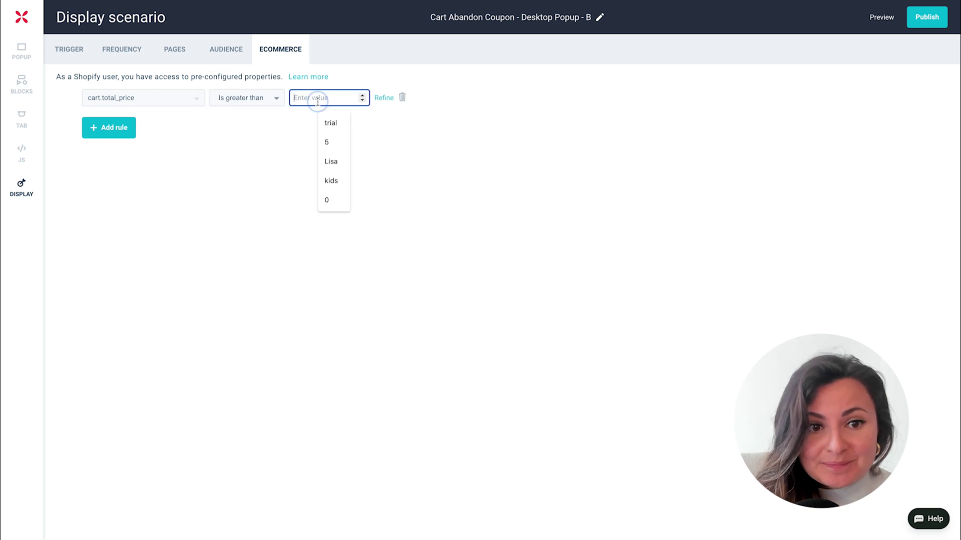
{"action": "type", "text": "20"}
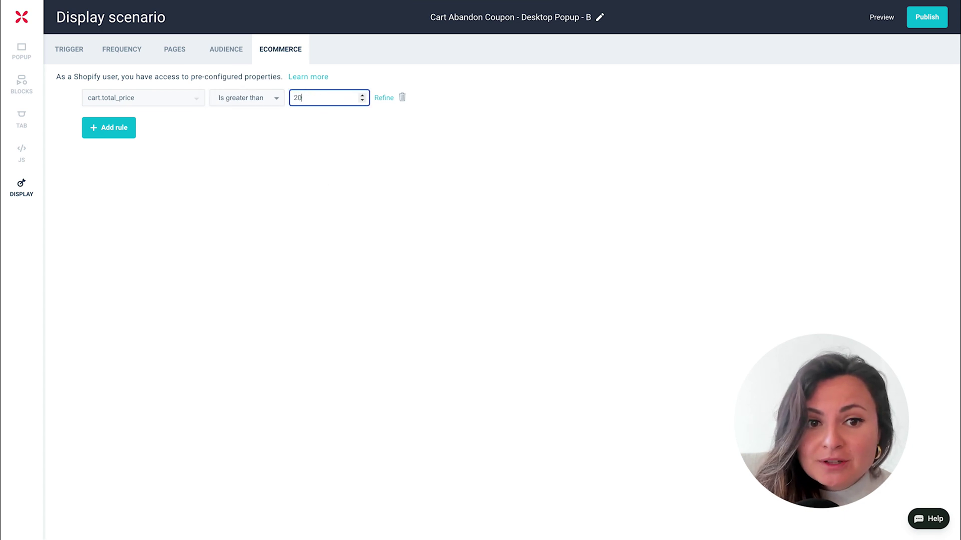
{"action": "left_click", "coordinate": [337, 134]}
Add an AND condition requiring cart.total_price to be less than 50.
{"action": "left_click", "coordinate": [383, 98]}
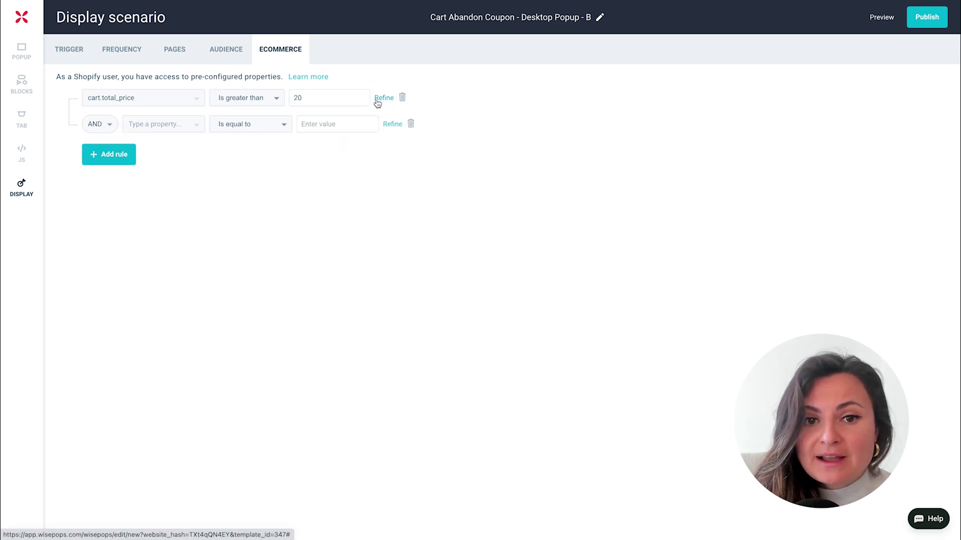
{"action": "left_click", "coordinate": [149, 126]}
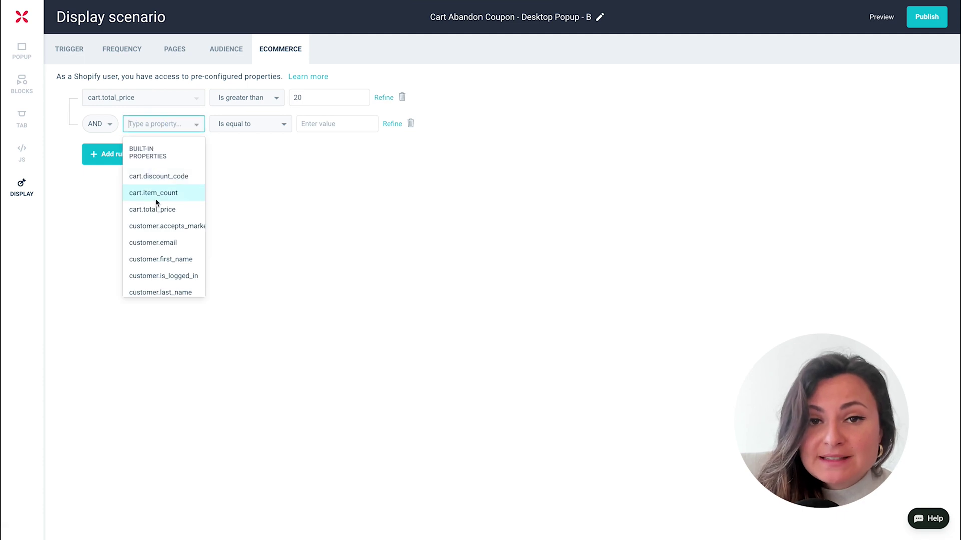
{"action": "left_click", "coordinate": [154, 211]}
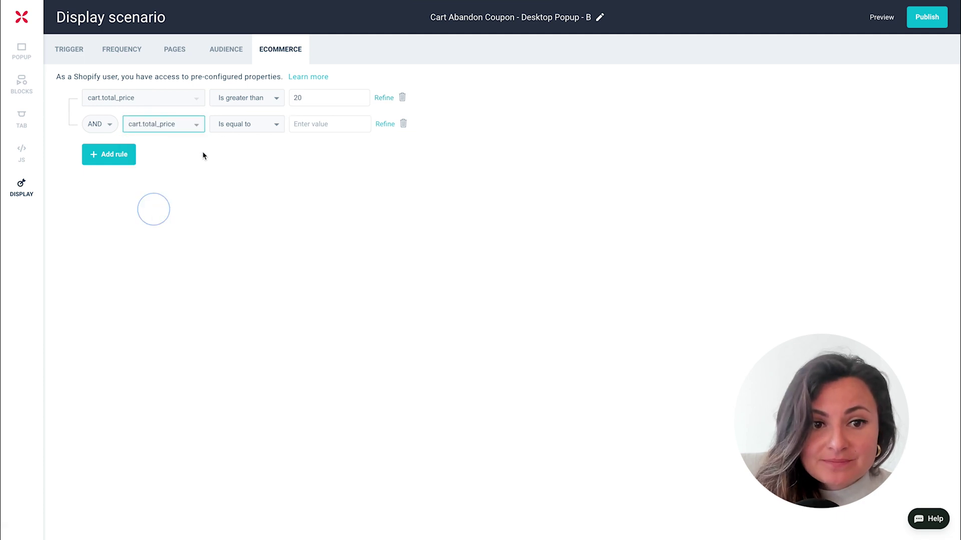
{"action": "left_click", "coordinate": [234, 125]}
{"action": "left_click", "coordinate": [237, 160]}
{"action": "left_click", "coordinate": [301, 124]}
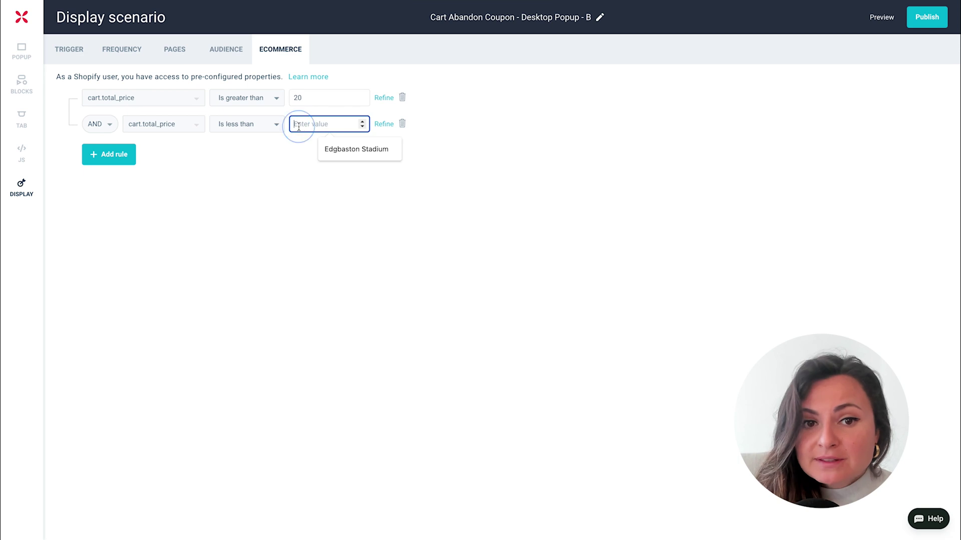
{"action": "type", "text": "50"}
{"action": "left_click", "coordinate": [311, 208]}
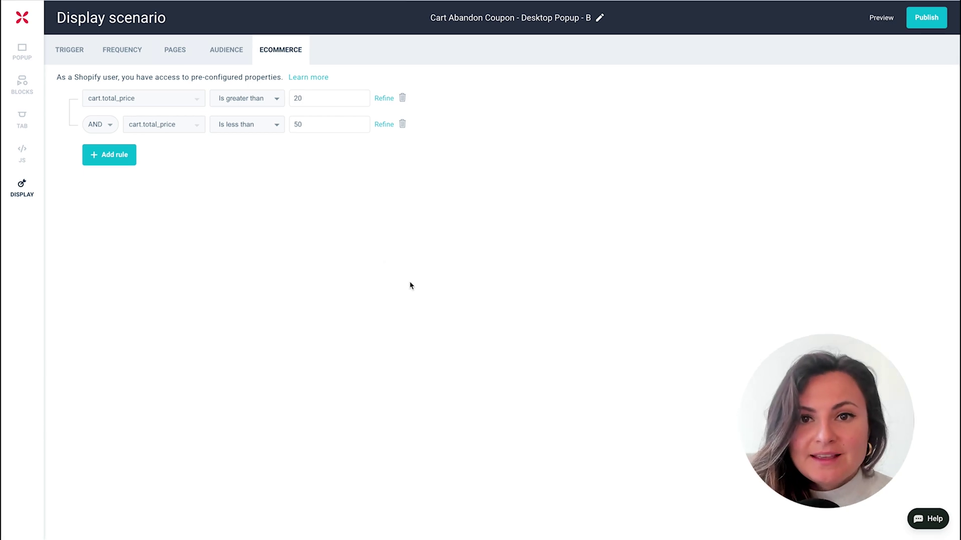
Switch page targeting from cart and checkout URLs to all pages, then return to cart-value rules.
{"action": "left_click", "coordinate": [182, 56]}
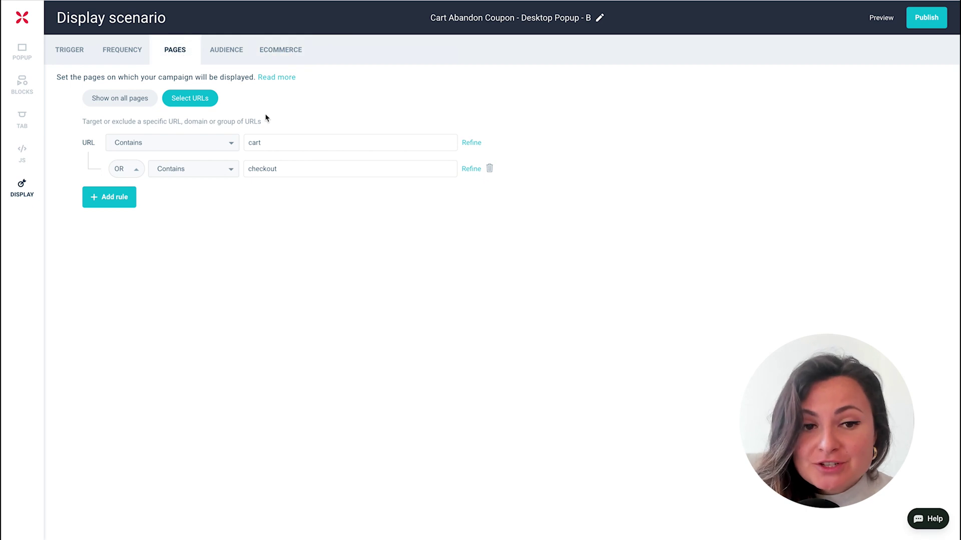
{"action": "left_click", "coordinate": [104, 104]}
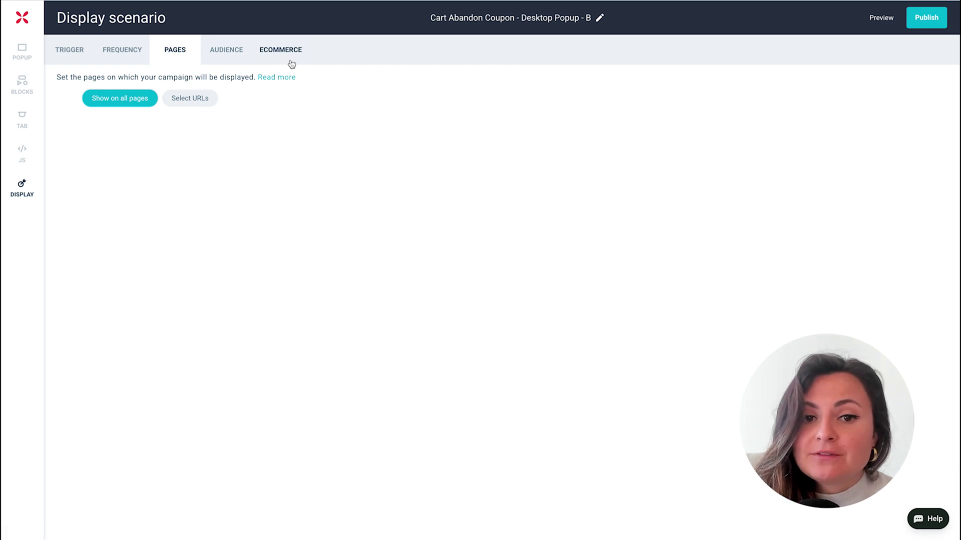
{"action": "left_click", "coordinate": [290, 62]}
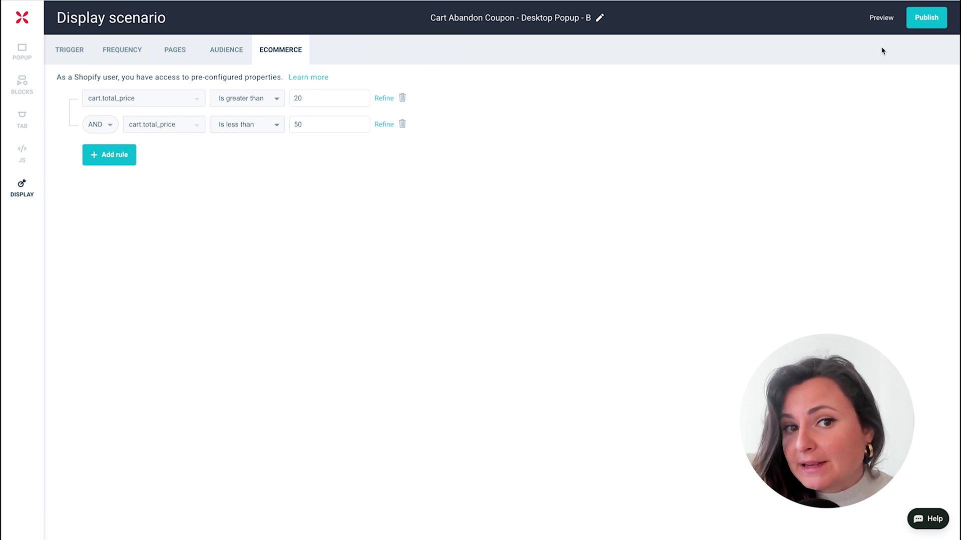
Publish the Cart Abandon Coupon campaign and confirm it is listed as Published with two 50% variants.
{"action": "left_click", "coordinate": [924, 21]}
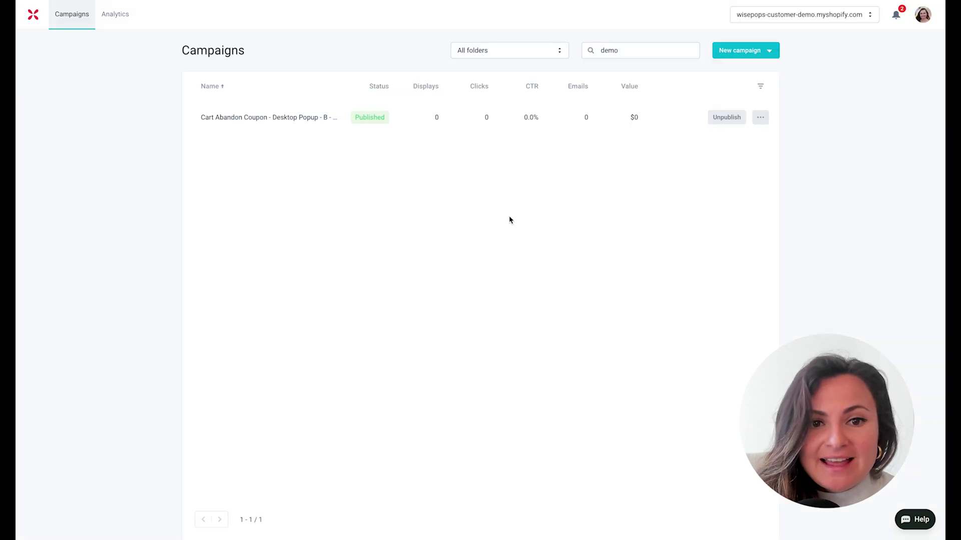
{"action": "mouse_move", "coordinate": [635, 107]}
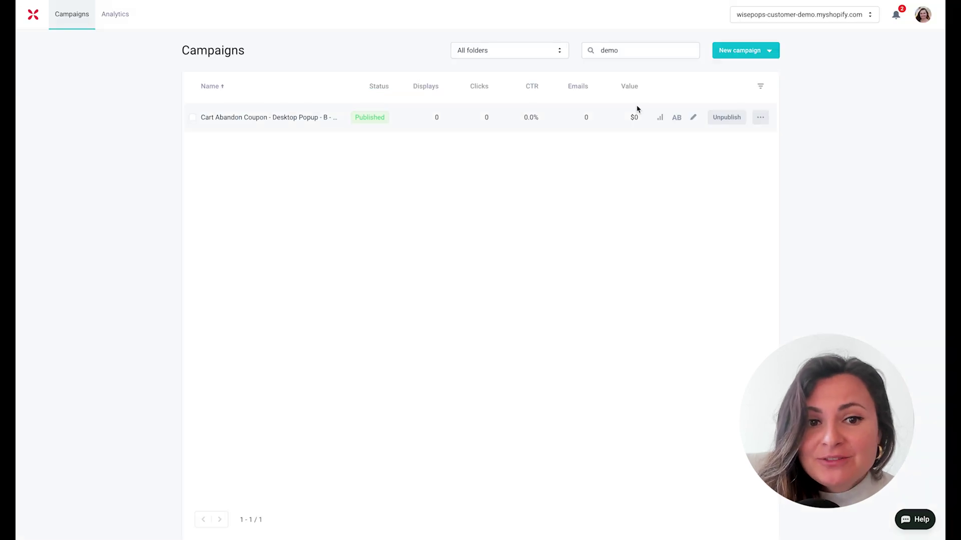